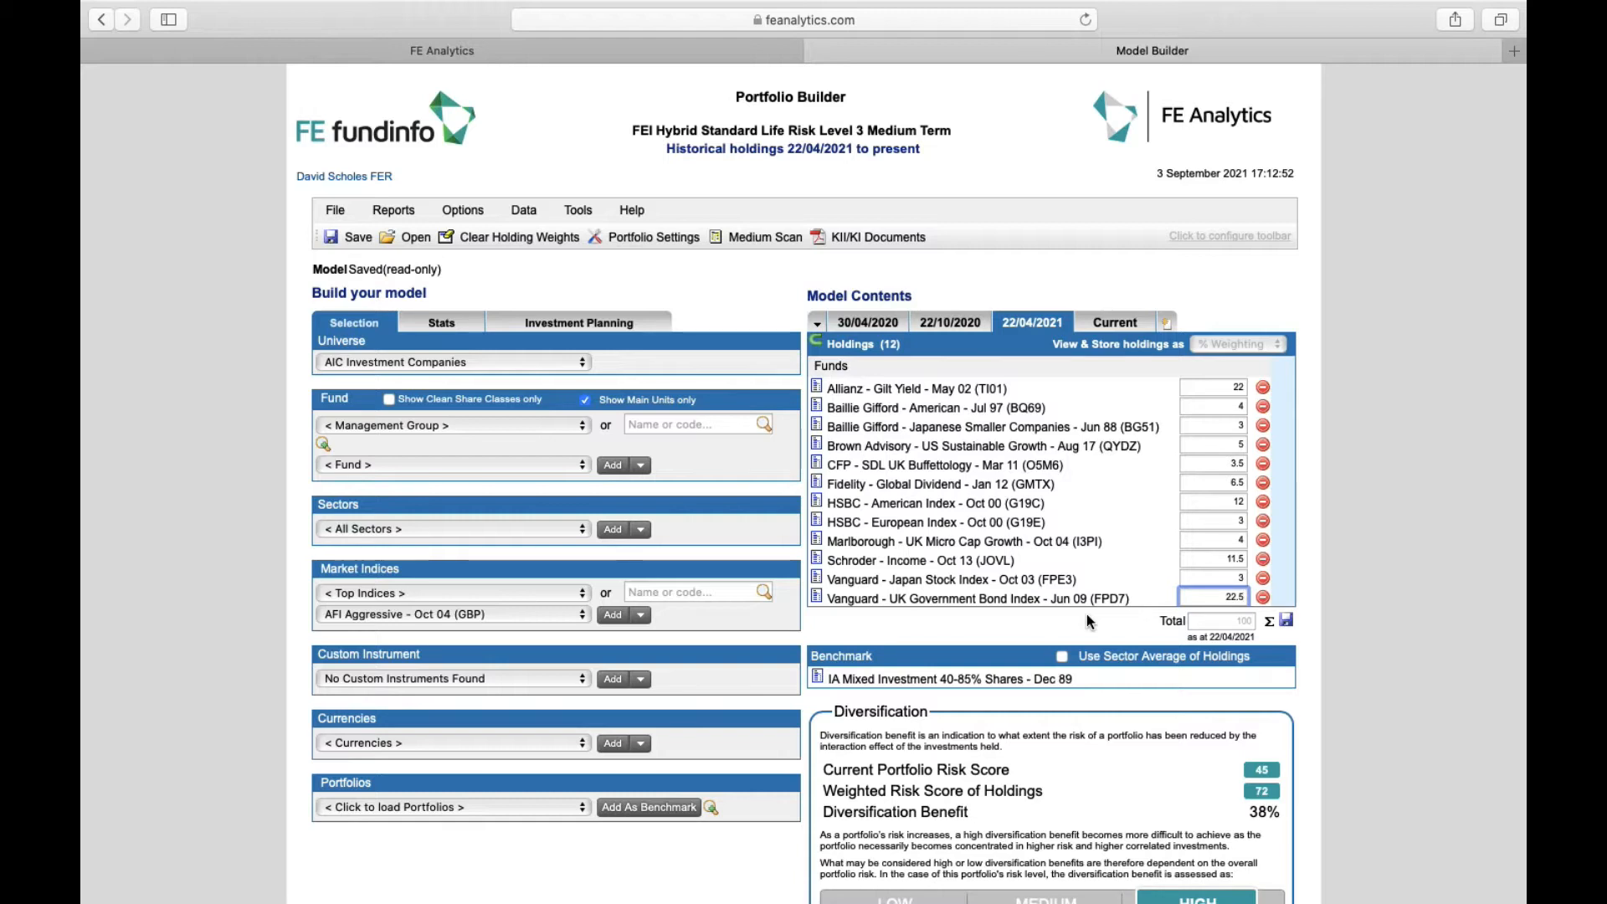
Compare the model's current projected holdings with its historical holdings from 22/04/2021 and 22/10/2020, and check the list of earlier dates.
click(1114, 325)
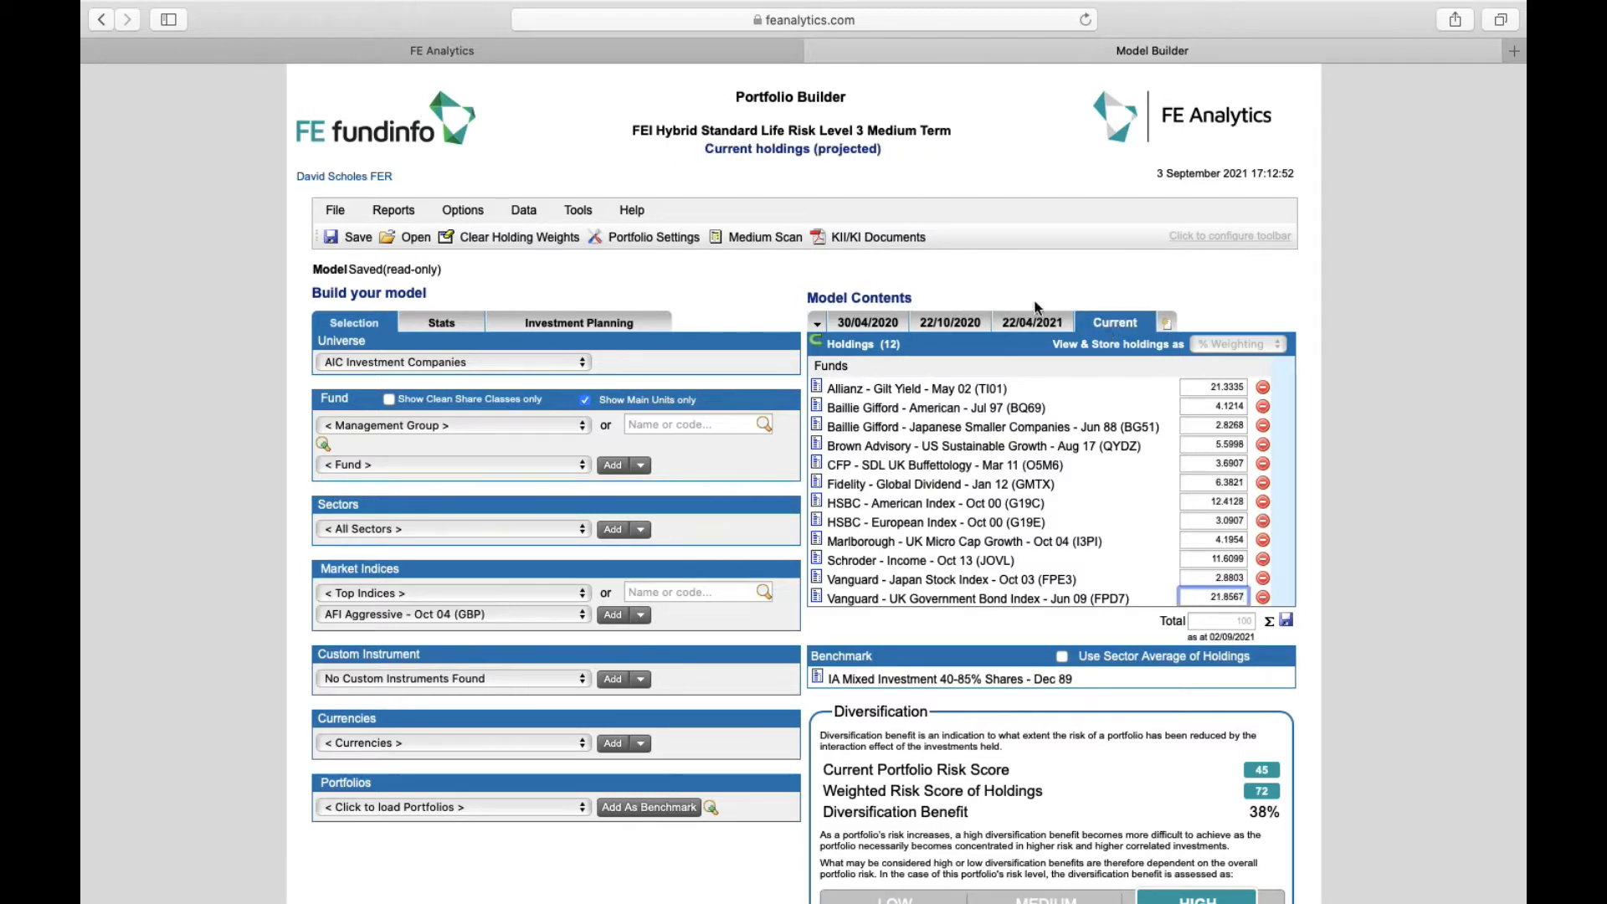
click(1025, 324)
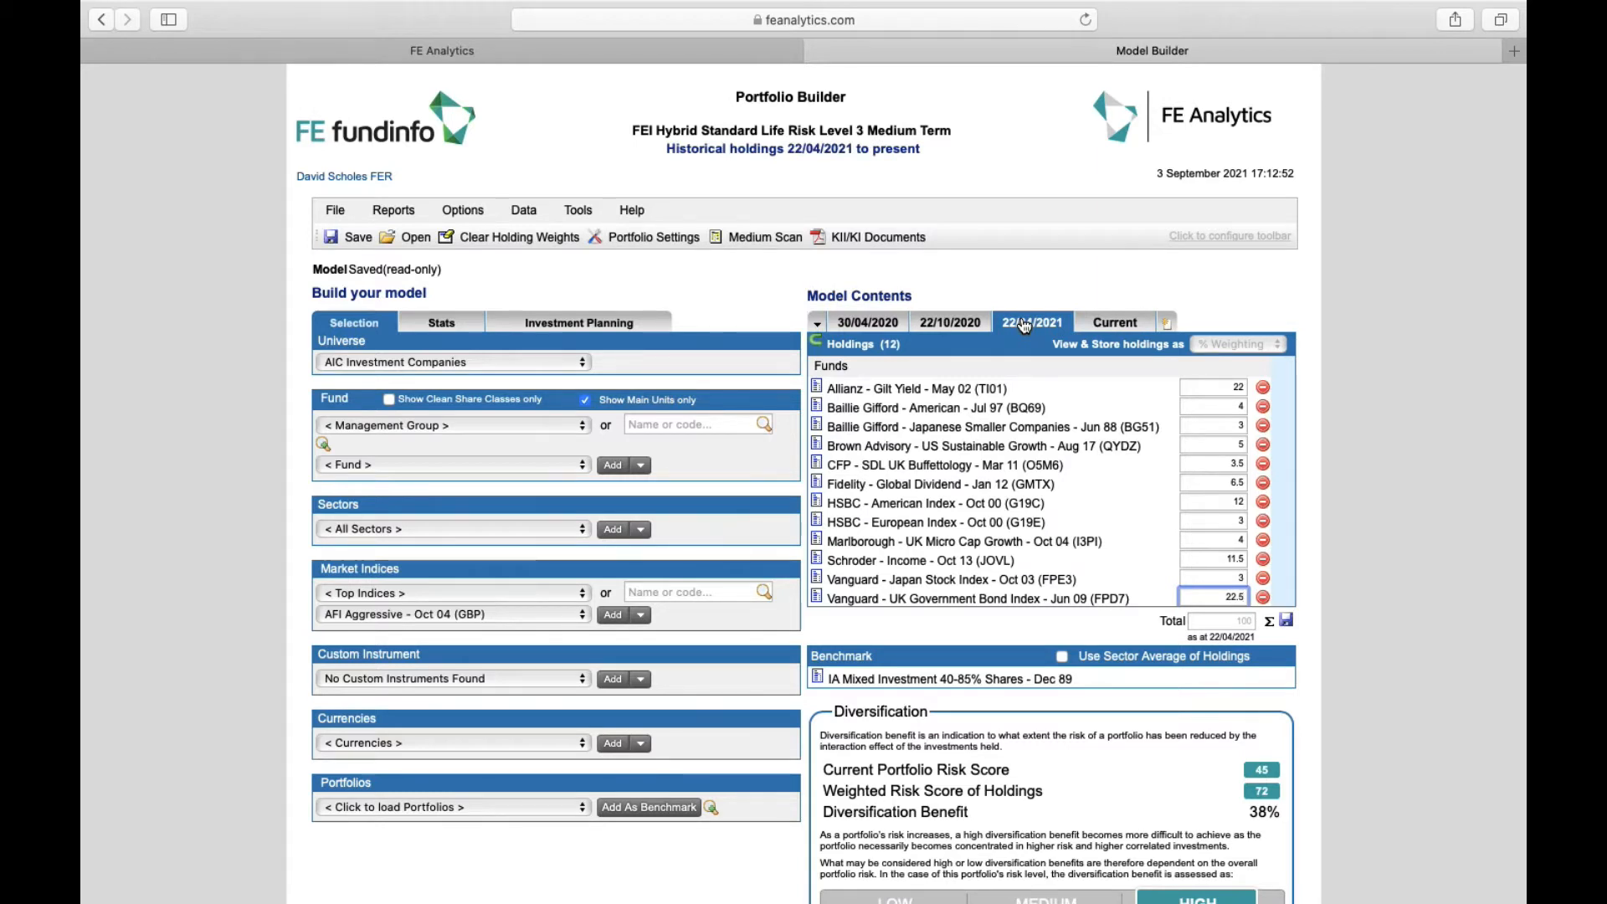
click(953, 323)
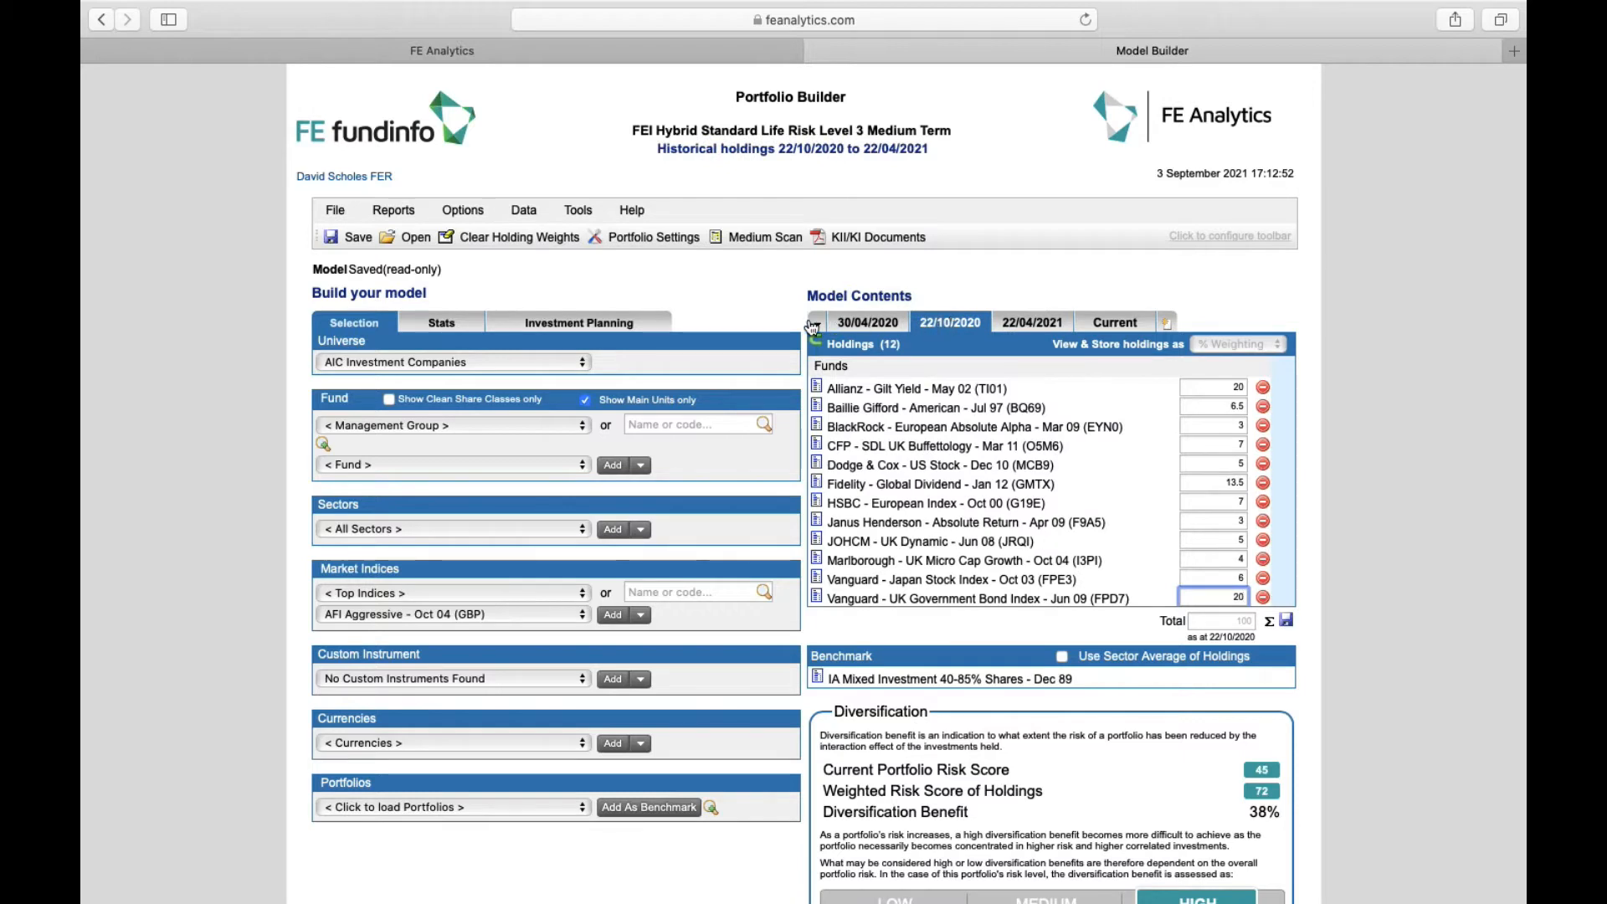
click(817, 323)
click(760, 439)
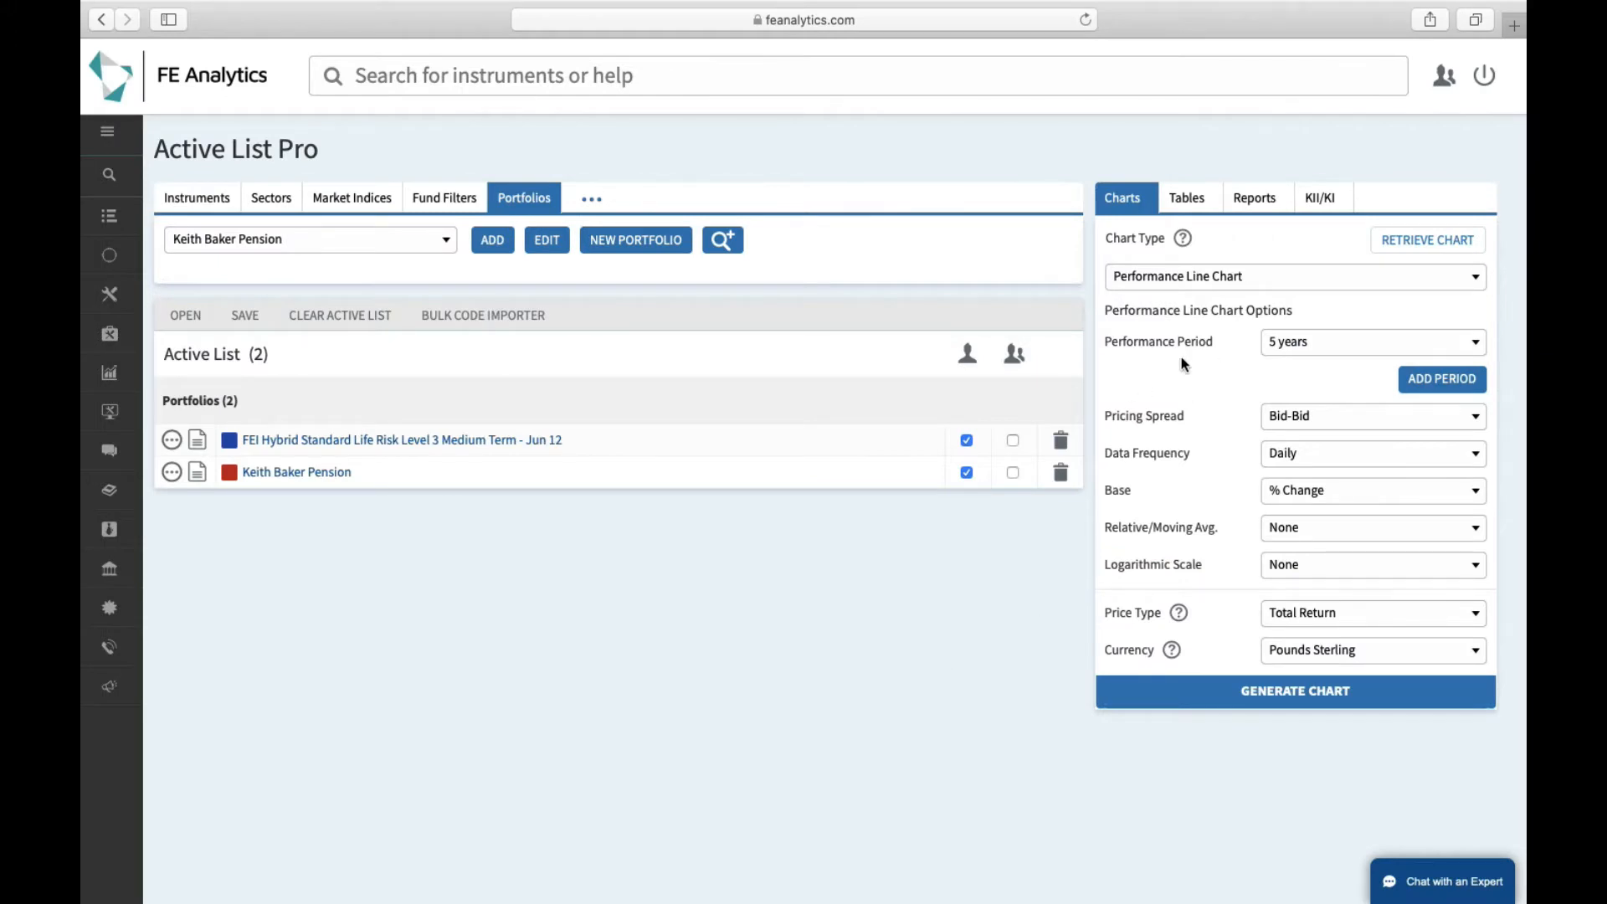
Generate a 5-year performance line chart for the two portfolios in the active list.
click(1255, 706)
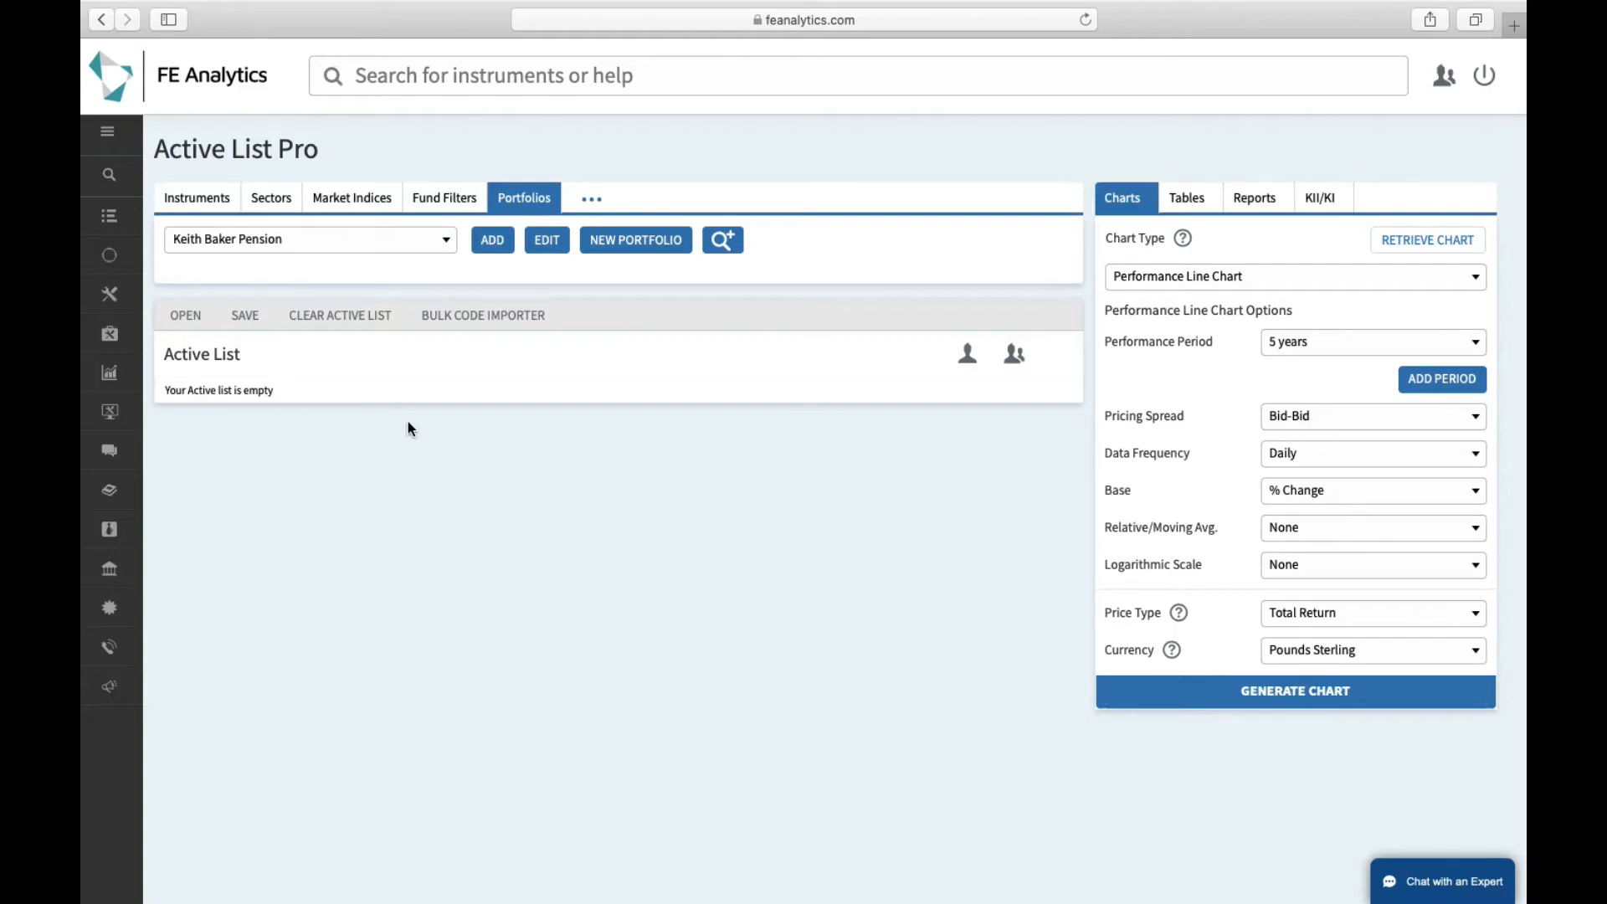
Open the MPS Directory and read Momentum's provider profile, including the platforms its models are available on.
mouse_move(110, 340)
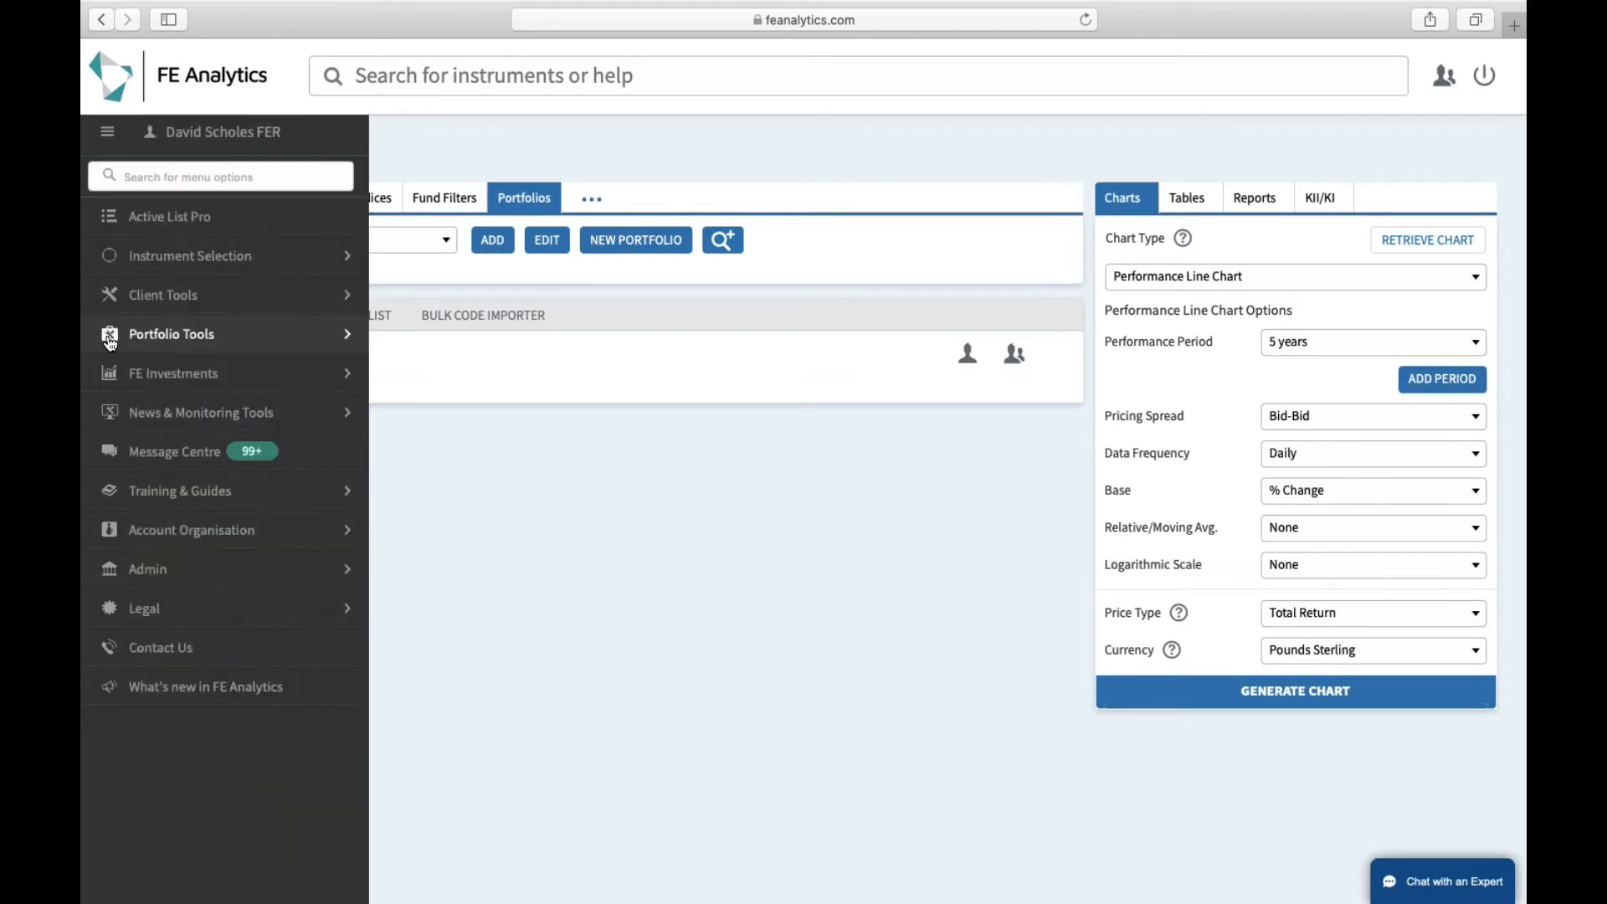
click(177, 338)
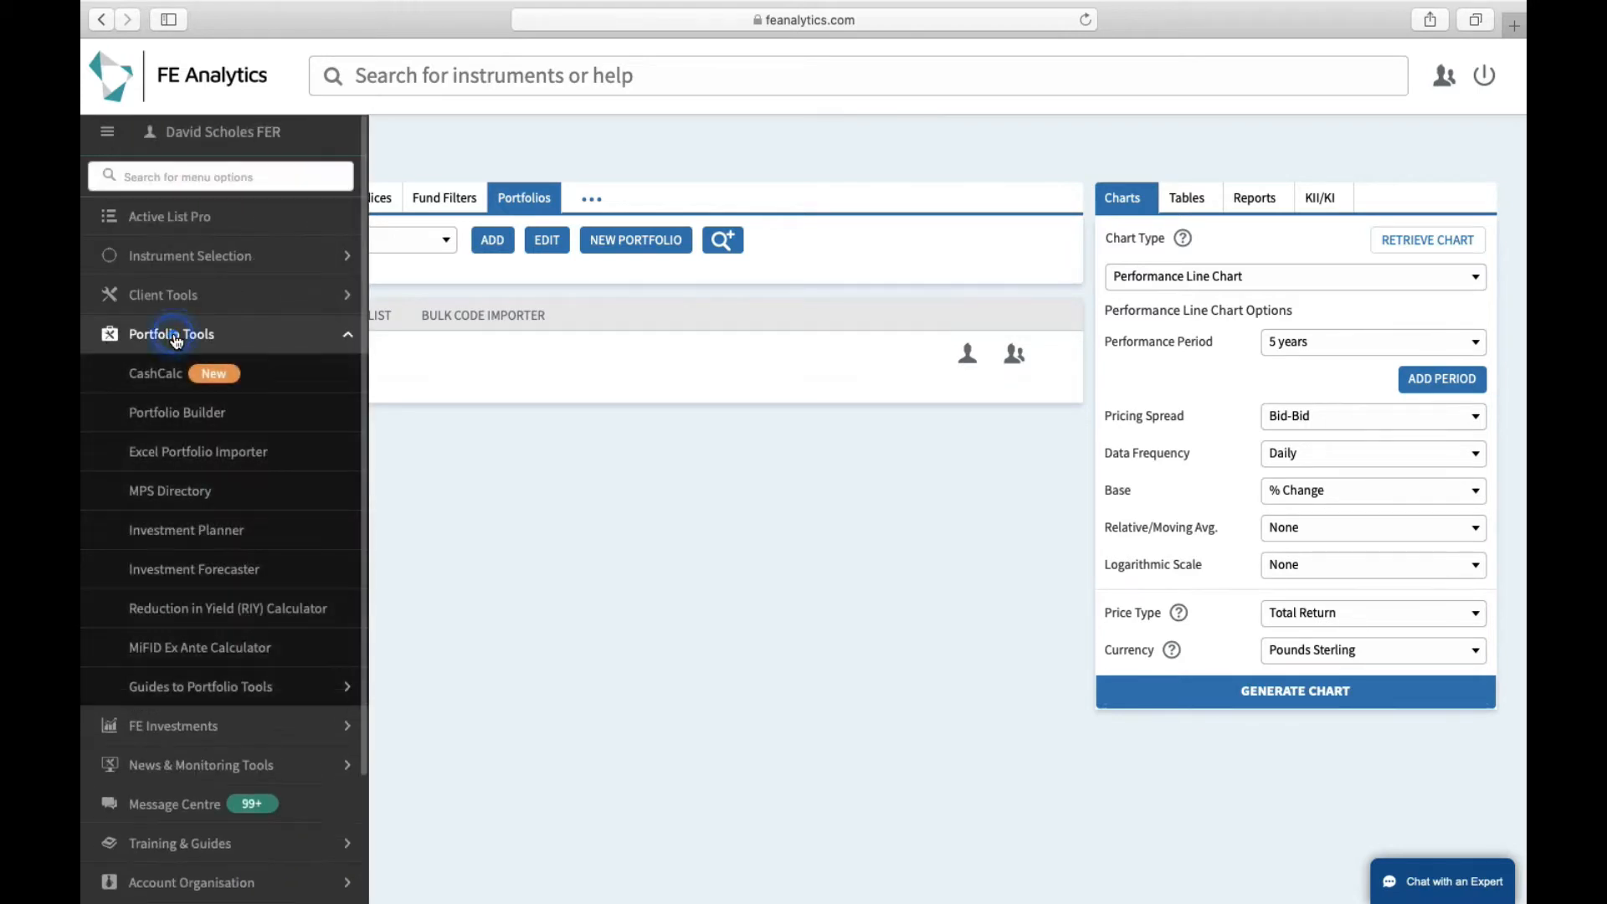
click(178, 492)
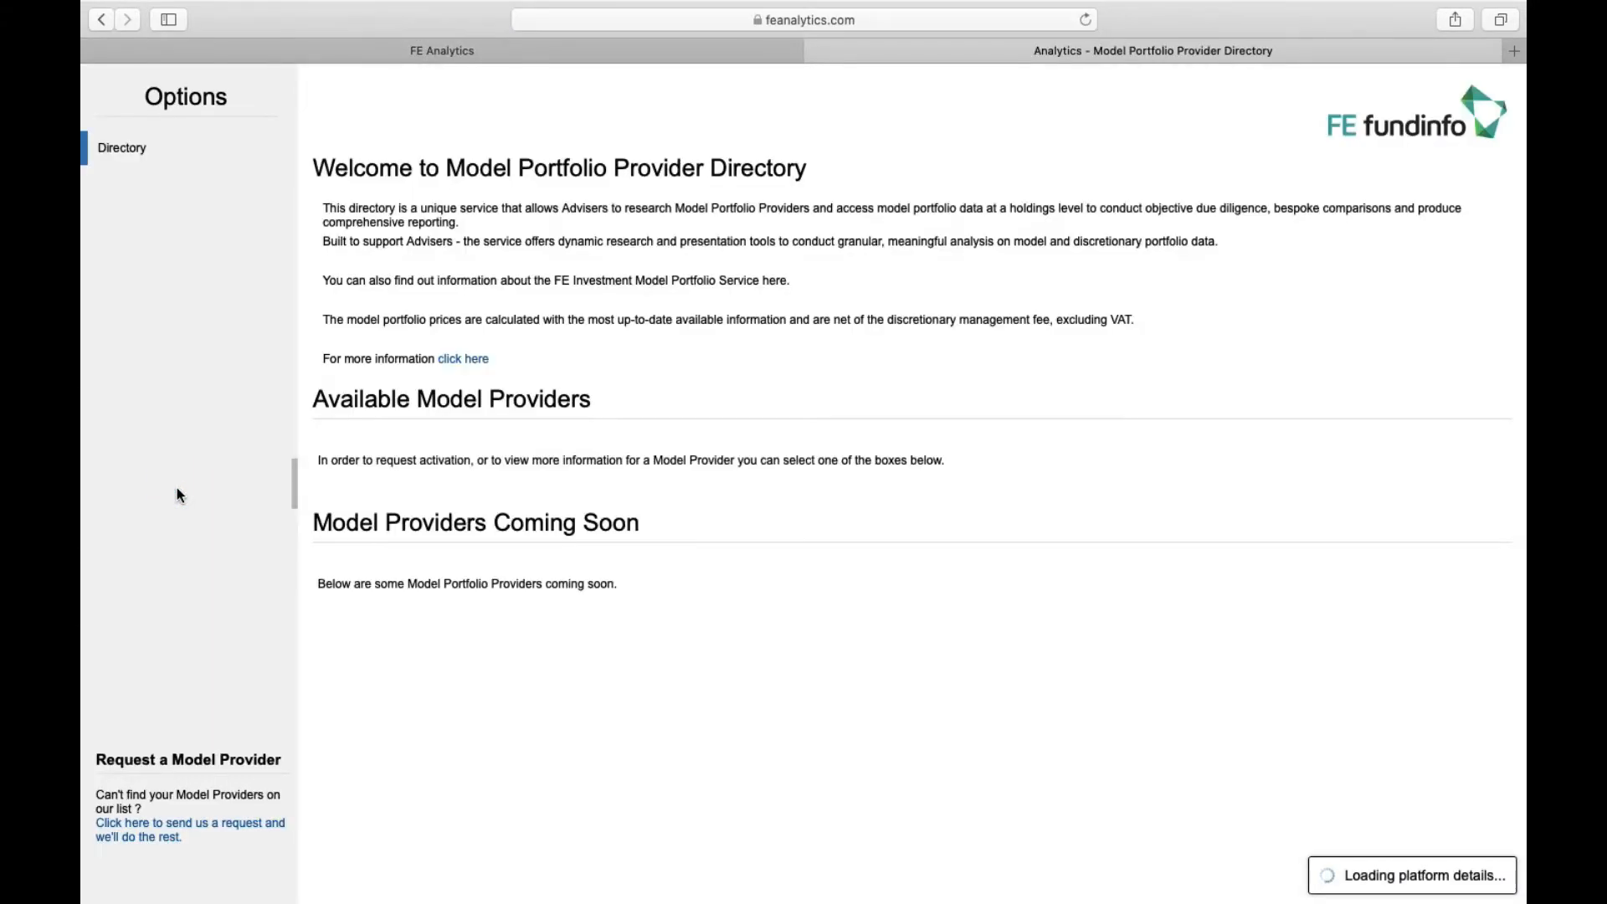
scroll(667, 412, down, 5)
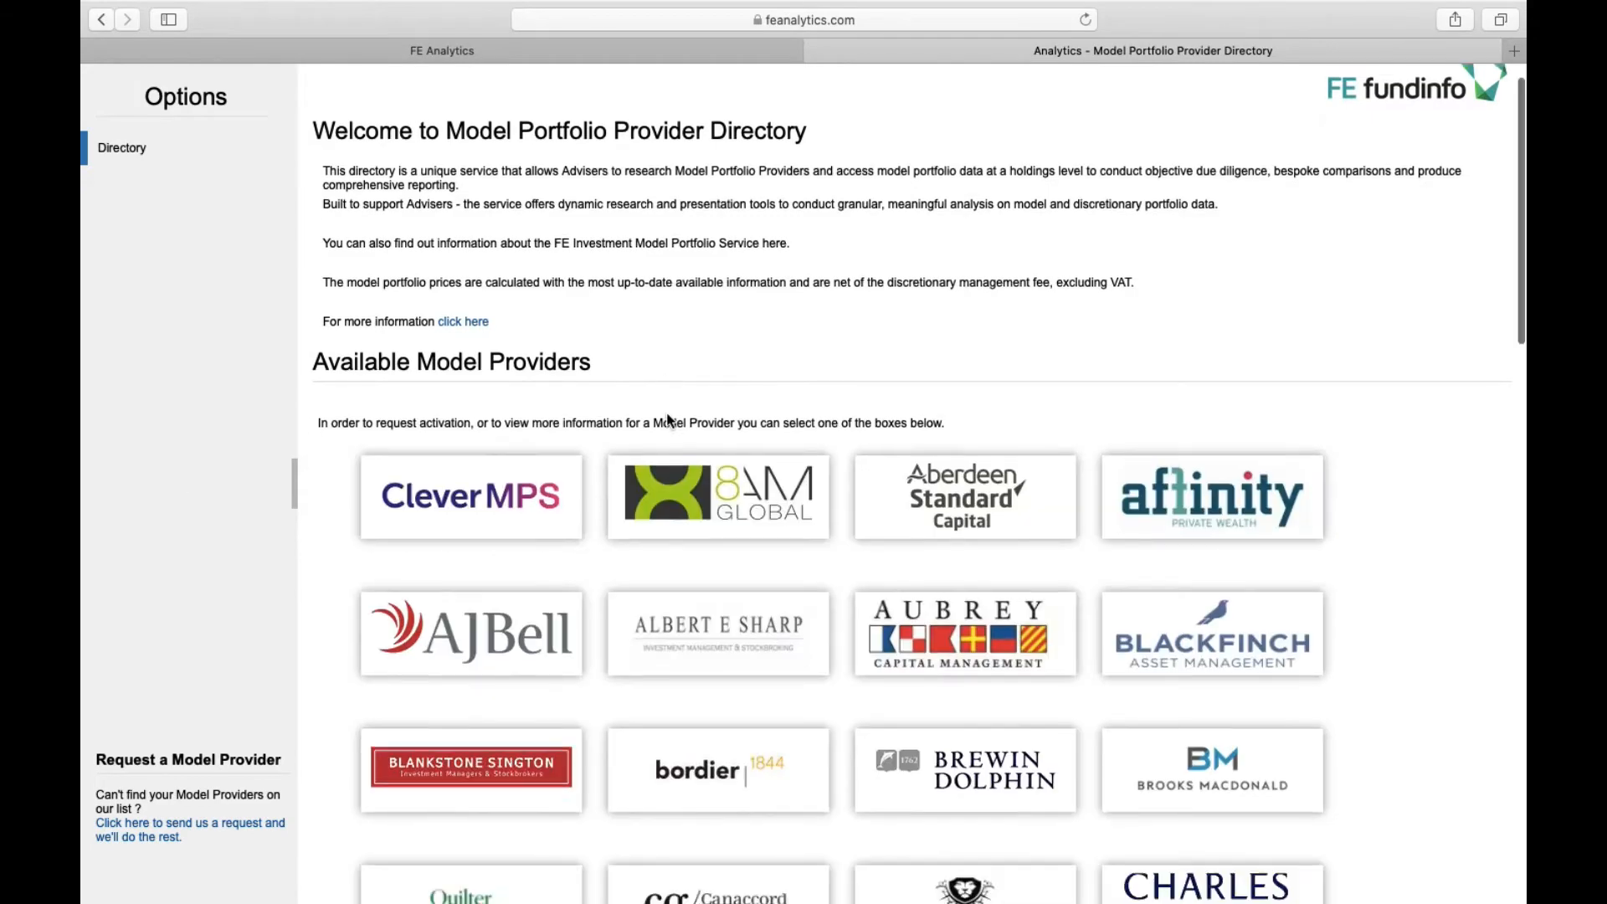
scroll(667, 420, down, 10)
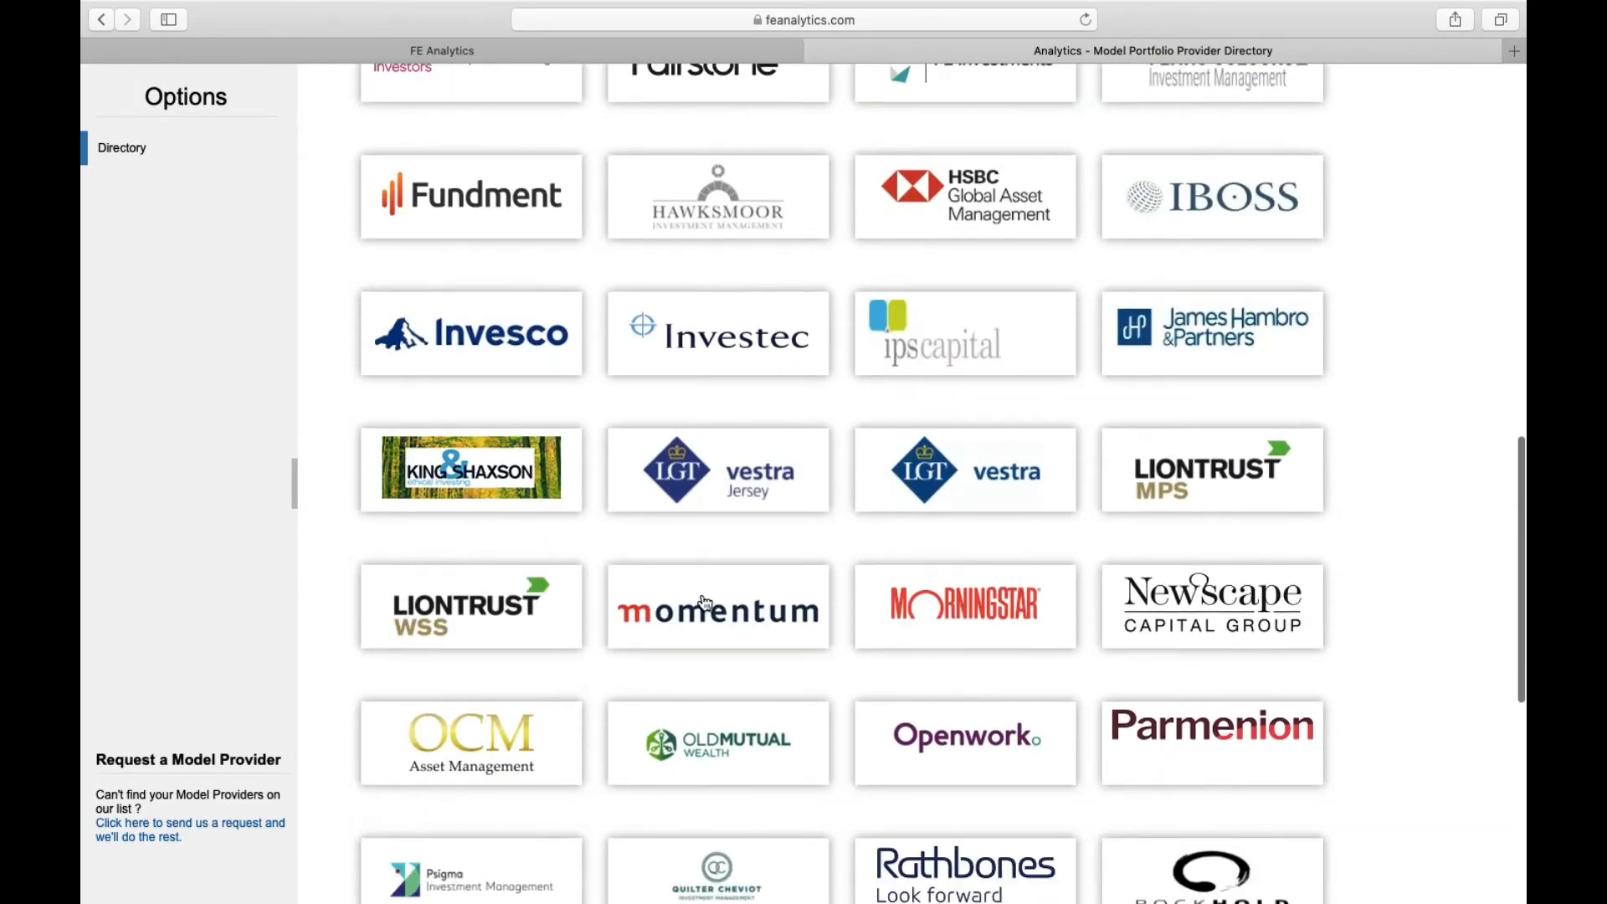
click(708, 607)
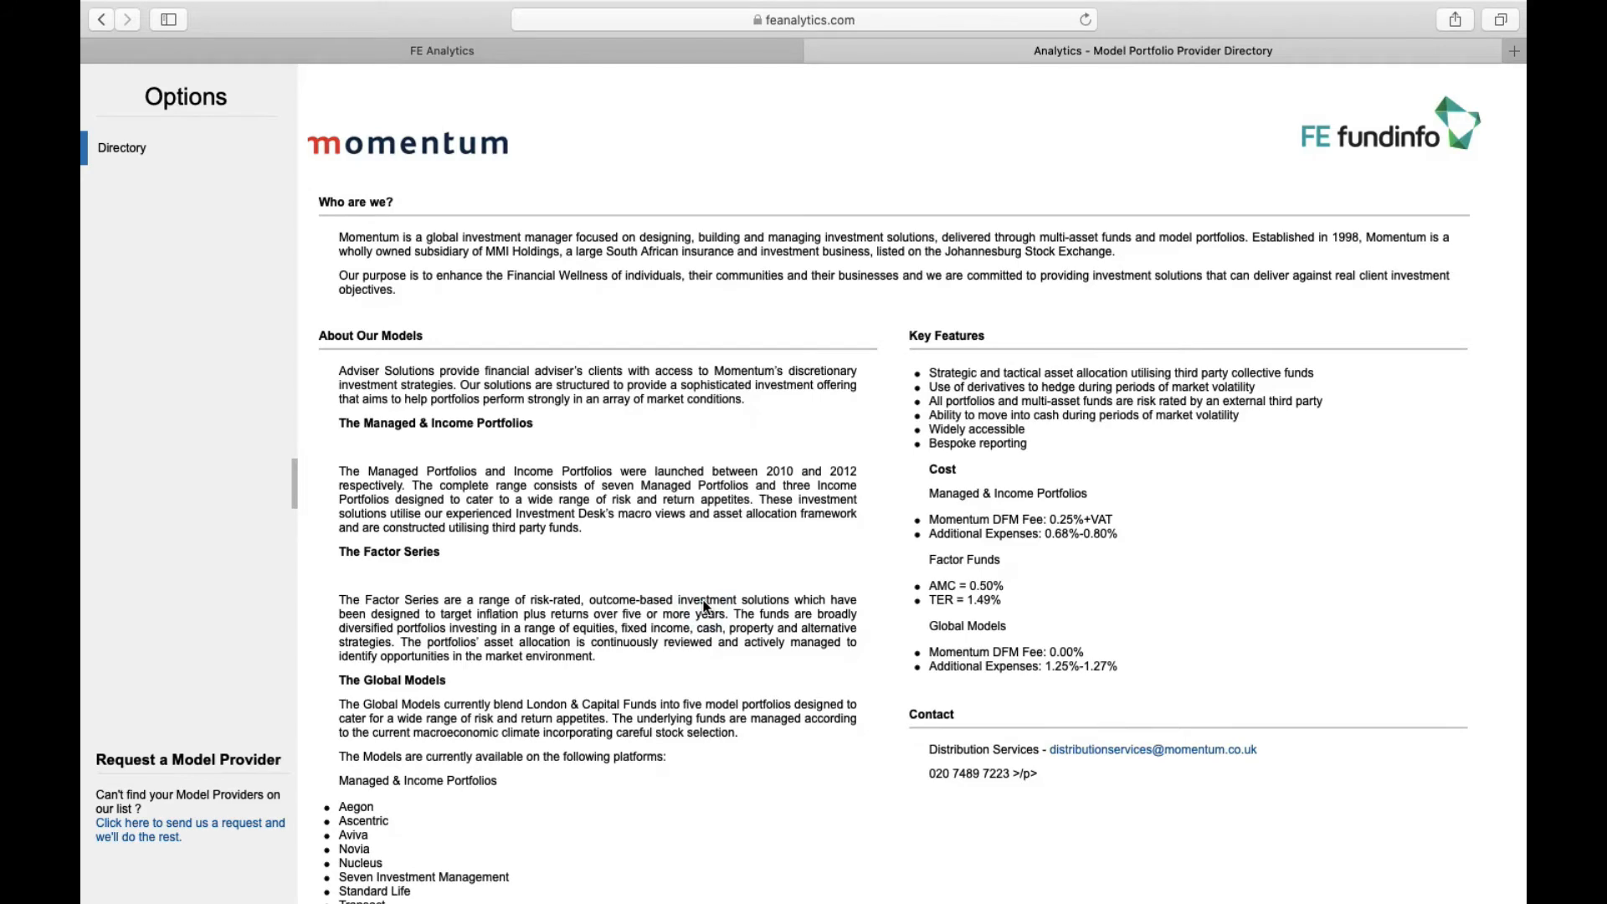
scroll(1243, 634, down, 7)
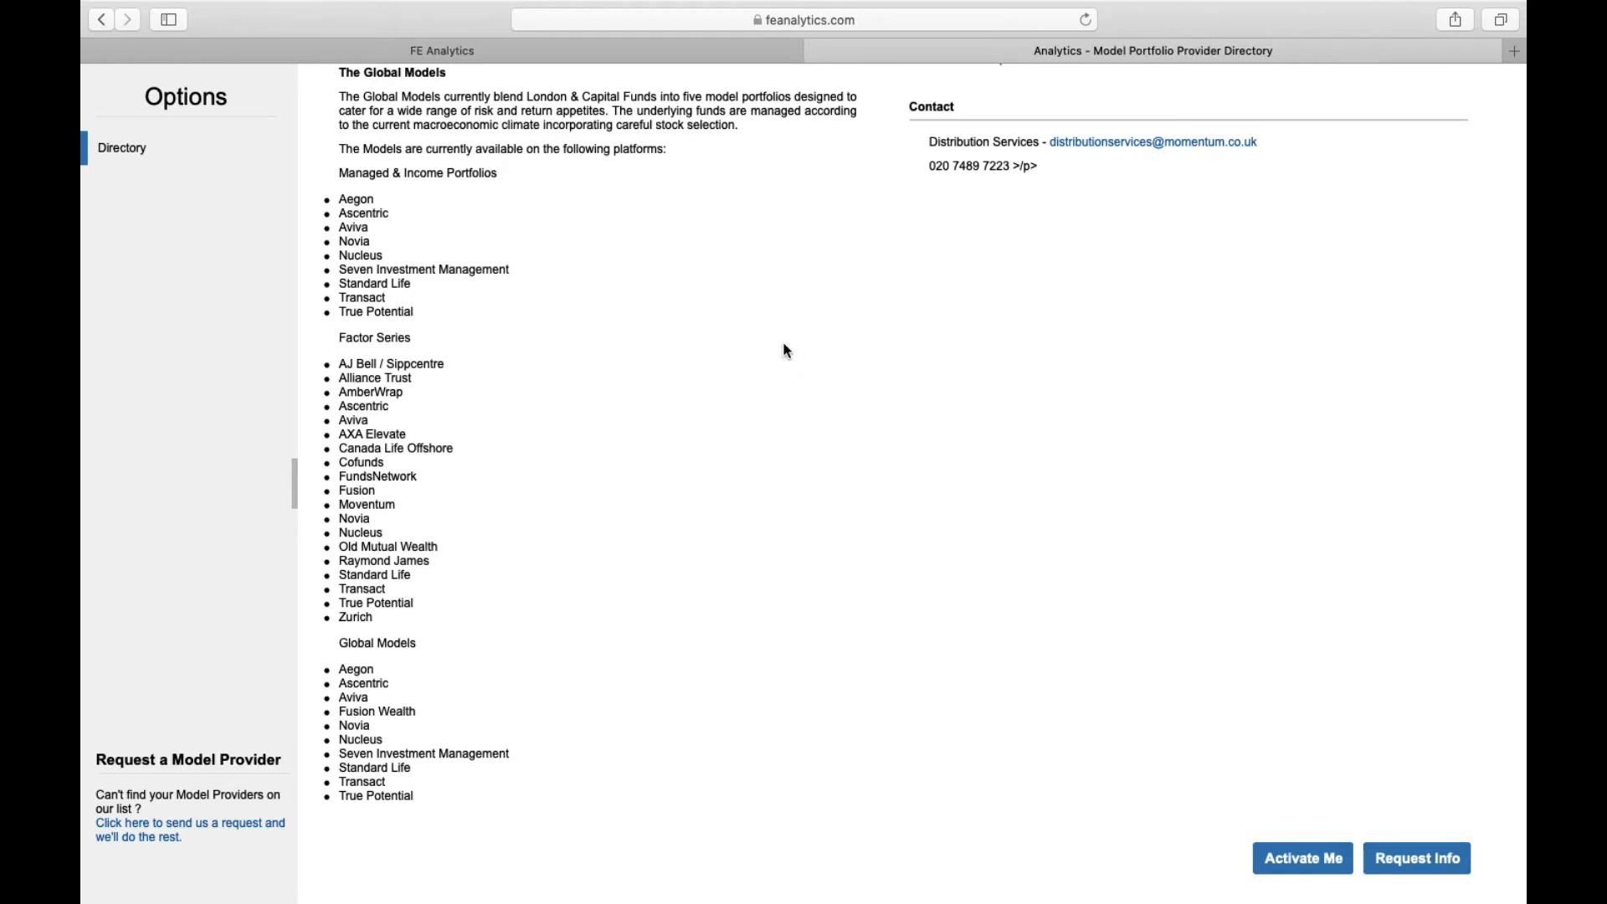
Return to Active List Pro and look through the available model portfolios without choosing one.
click(505, 51)
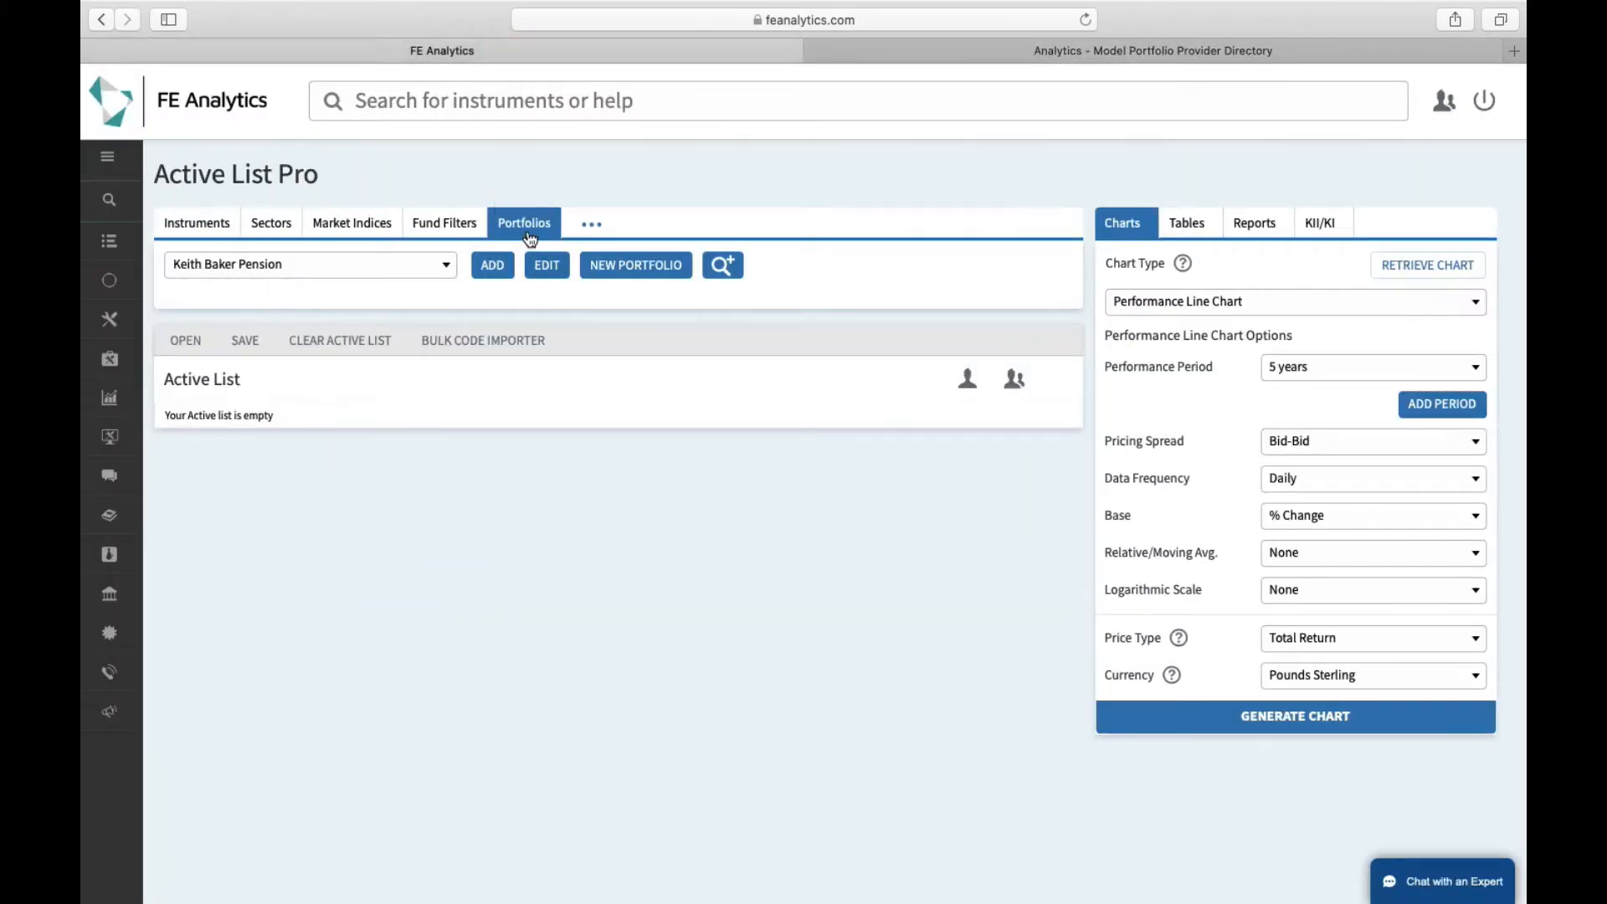
click(411, 266)
scroll(363, 459, down, 2)
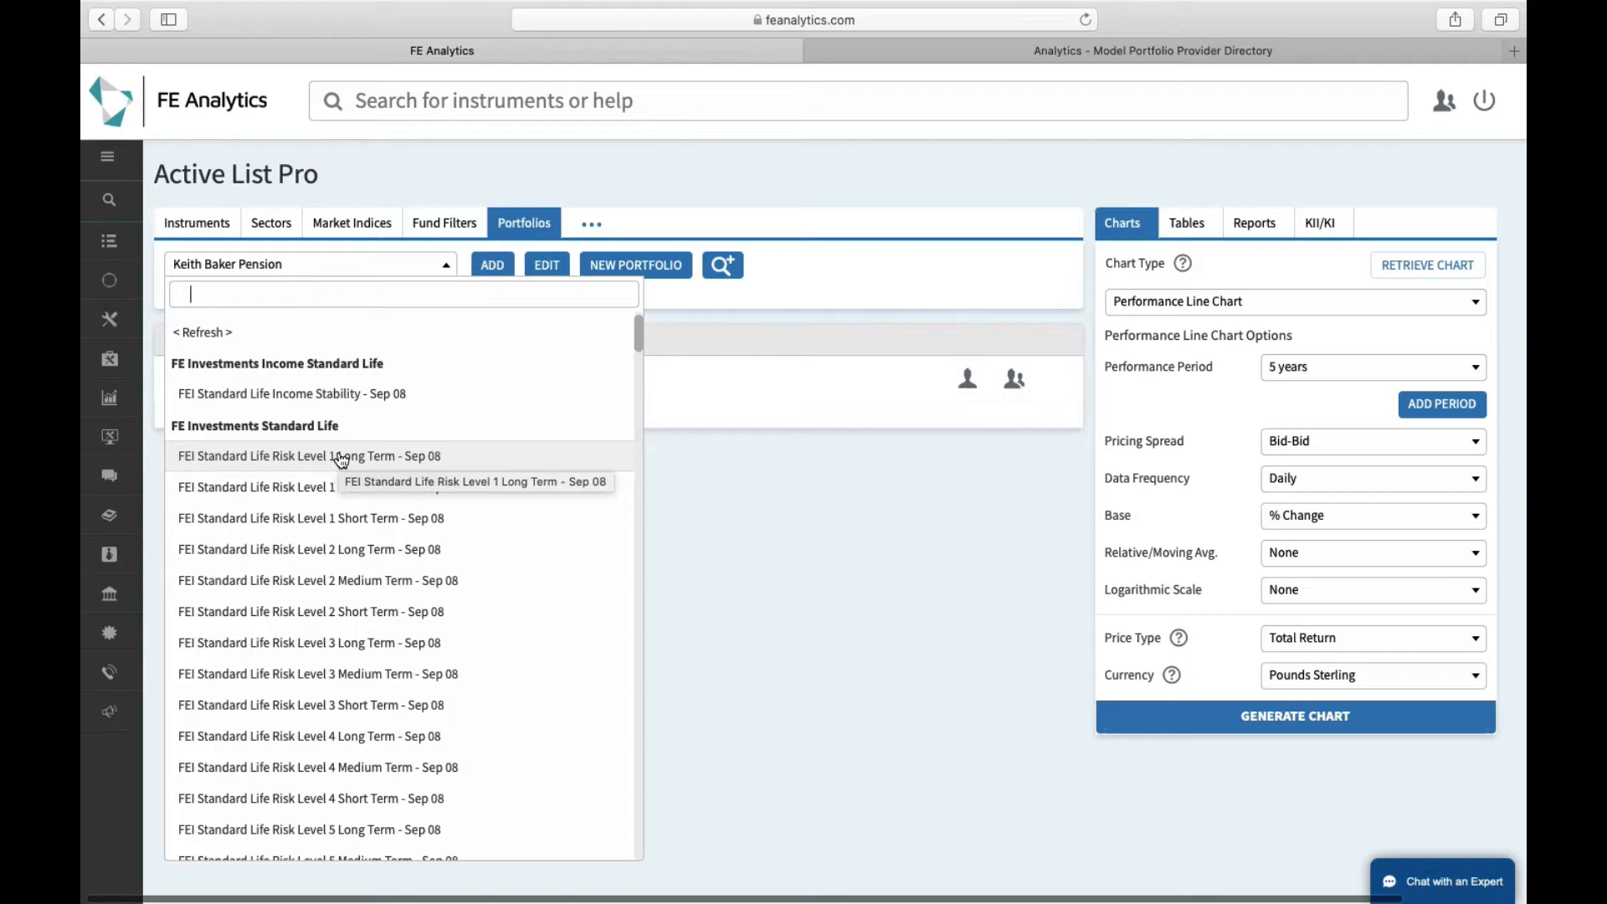
click(795, 549)
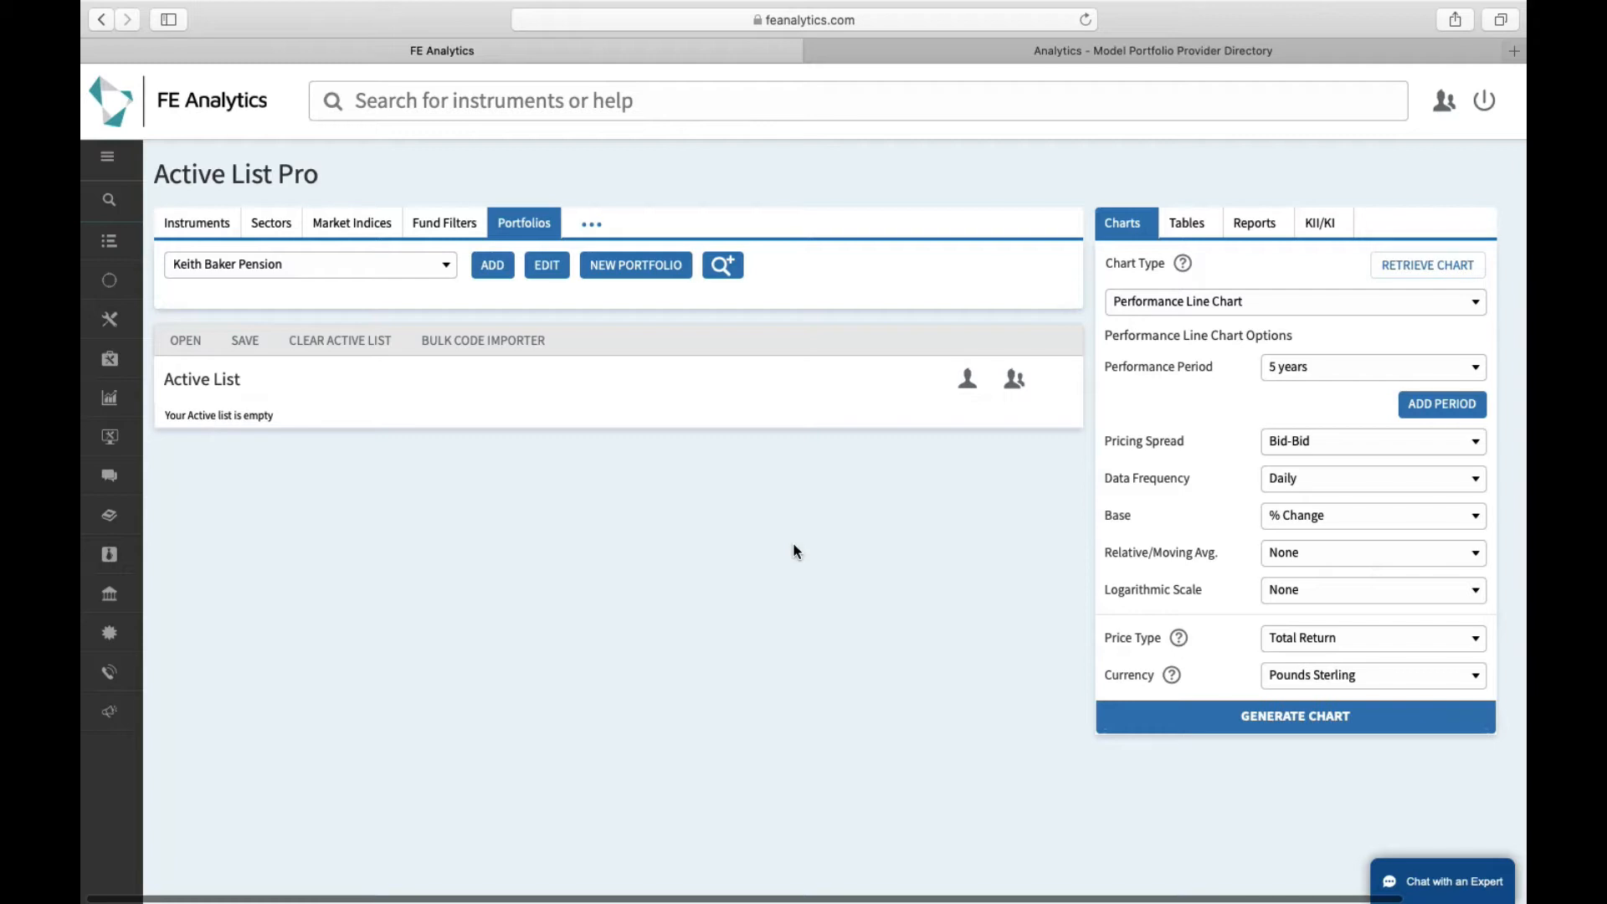
Start a new portfolio in Portfolio Builder and set its fund universe to UT and OEICs.
click(634, 275)
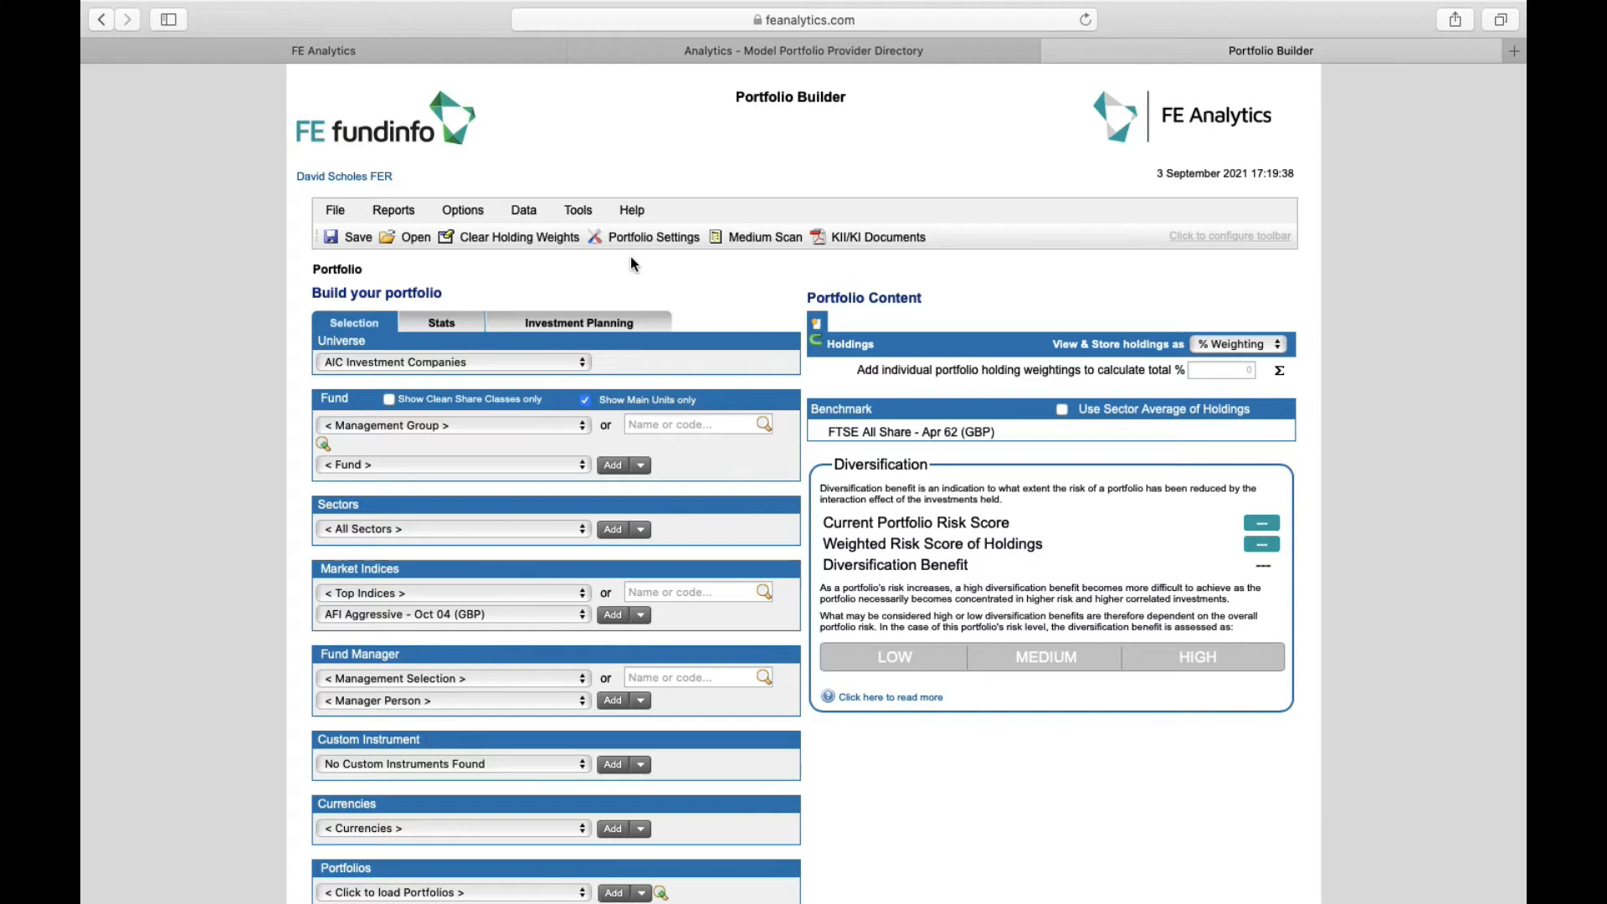
click(503, 374)
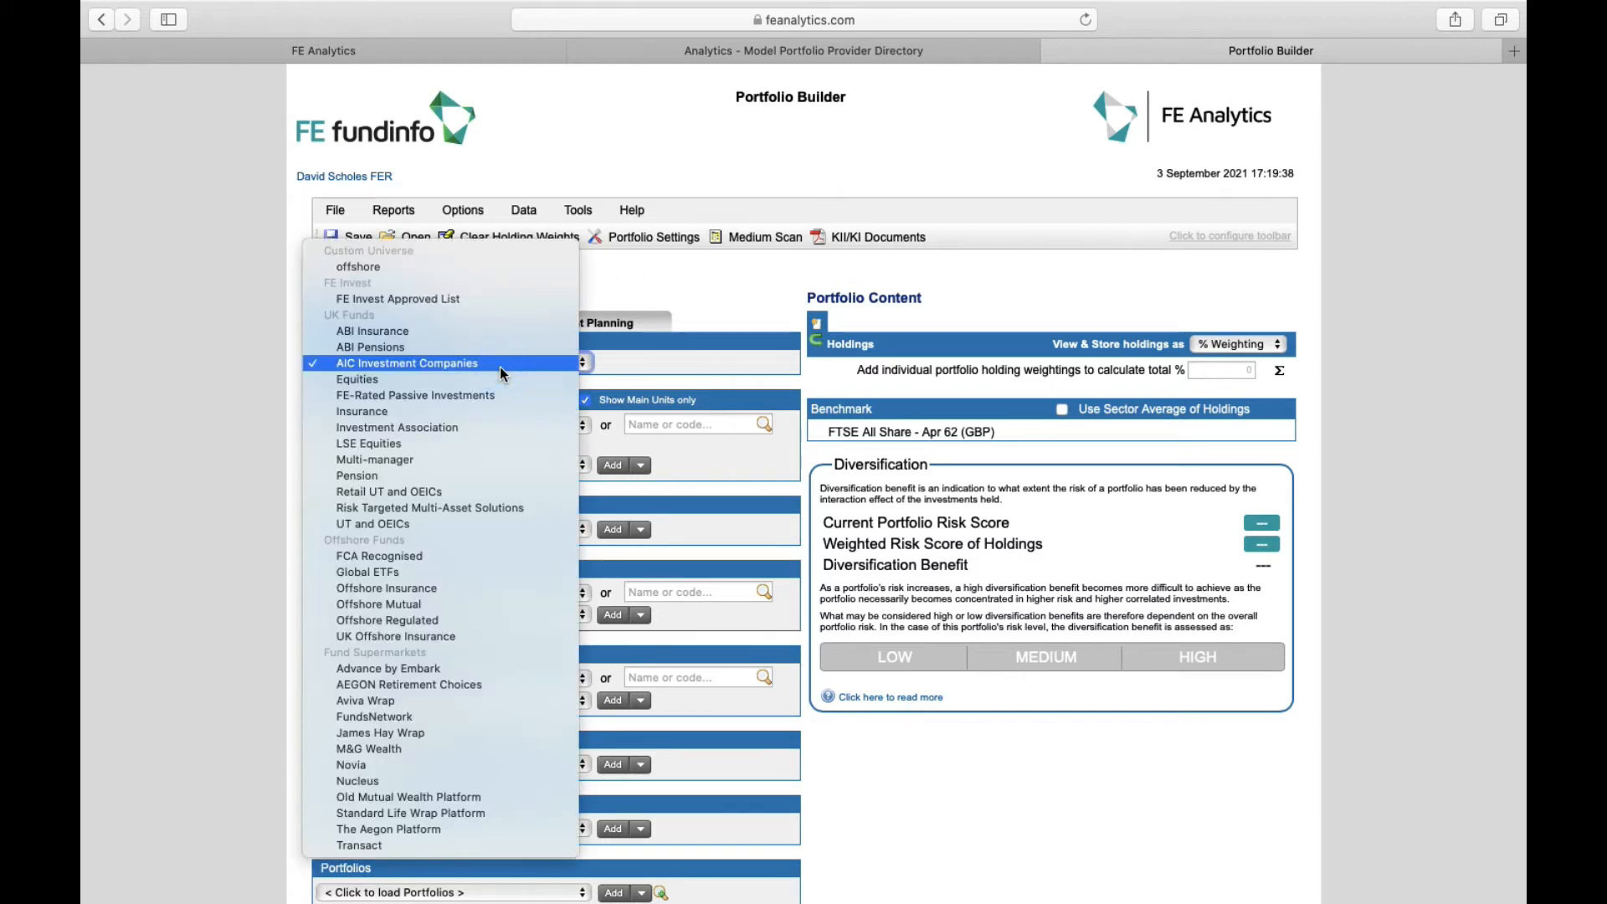
click(448, 522)
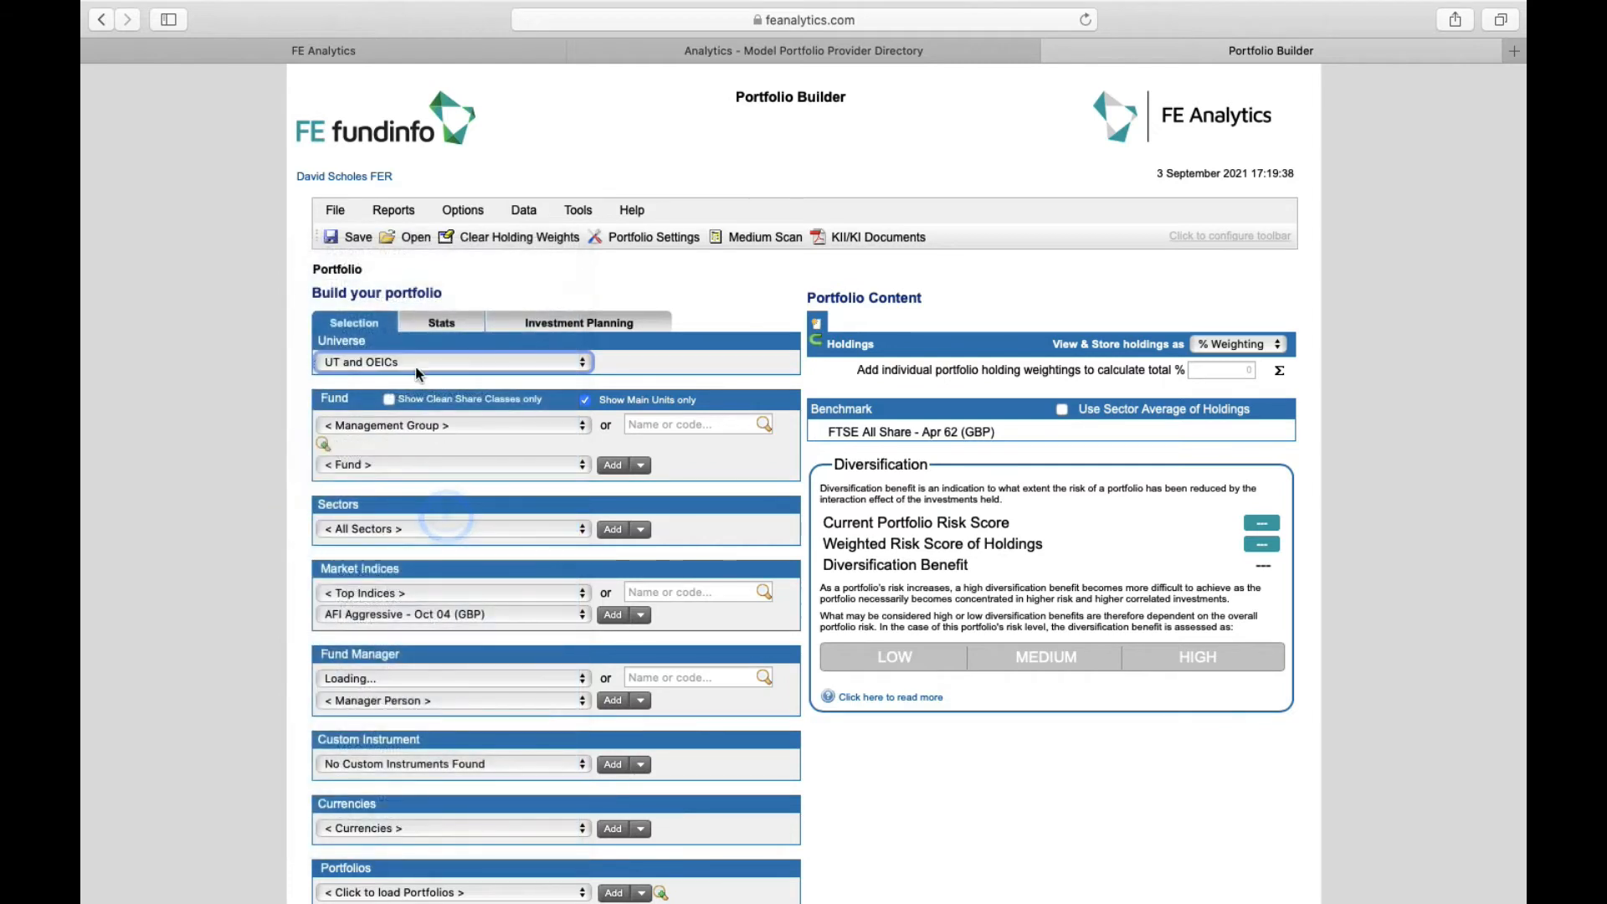
Add the Continental European - May 02 (129K) fund from Allianz Global Invtrs GmbH(UK) to the portfolio.
click(413, 429)
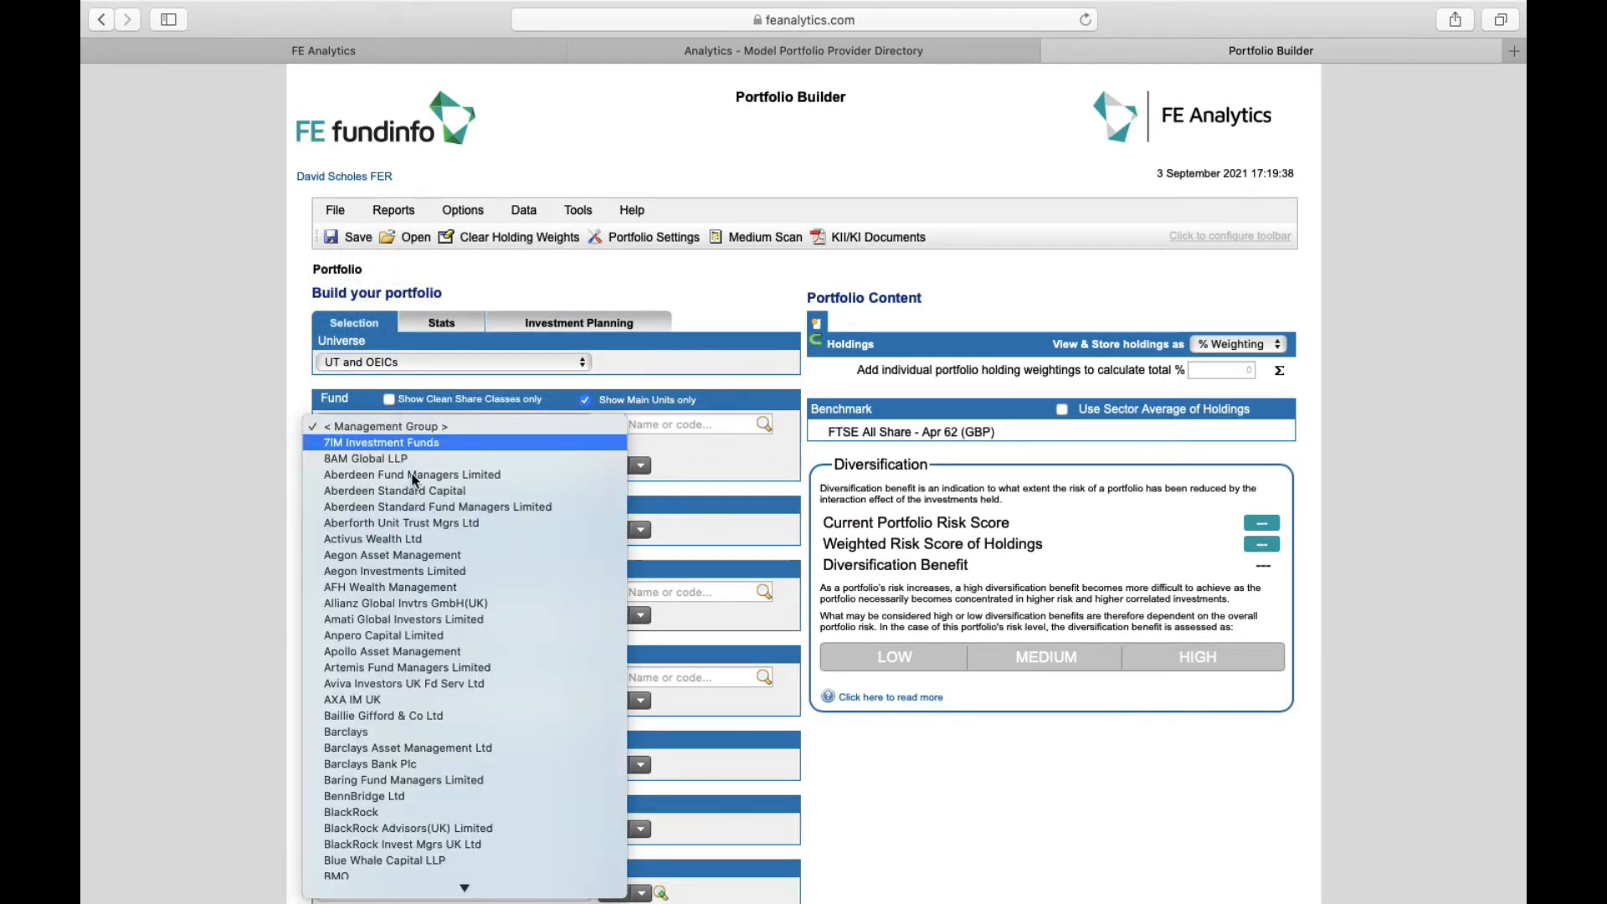
click(406, 601)
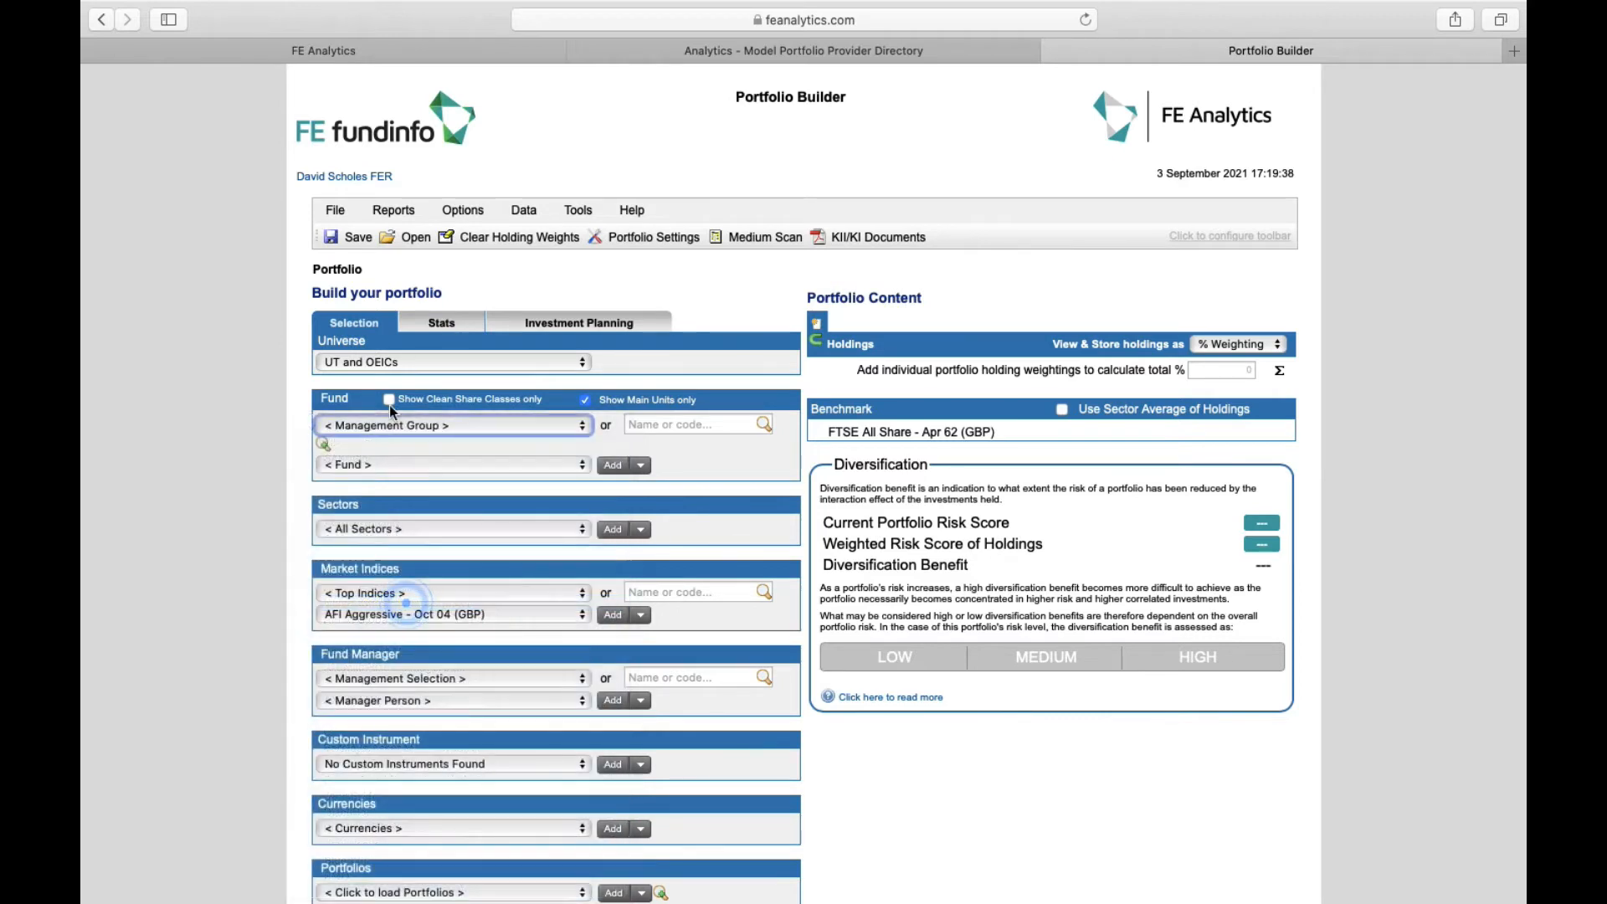
click(424, 465)
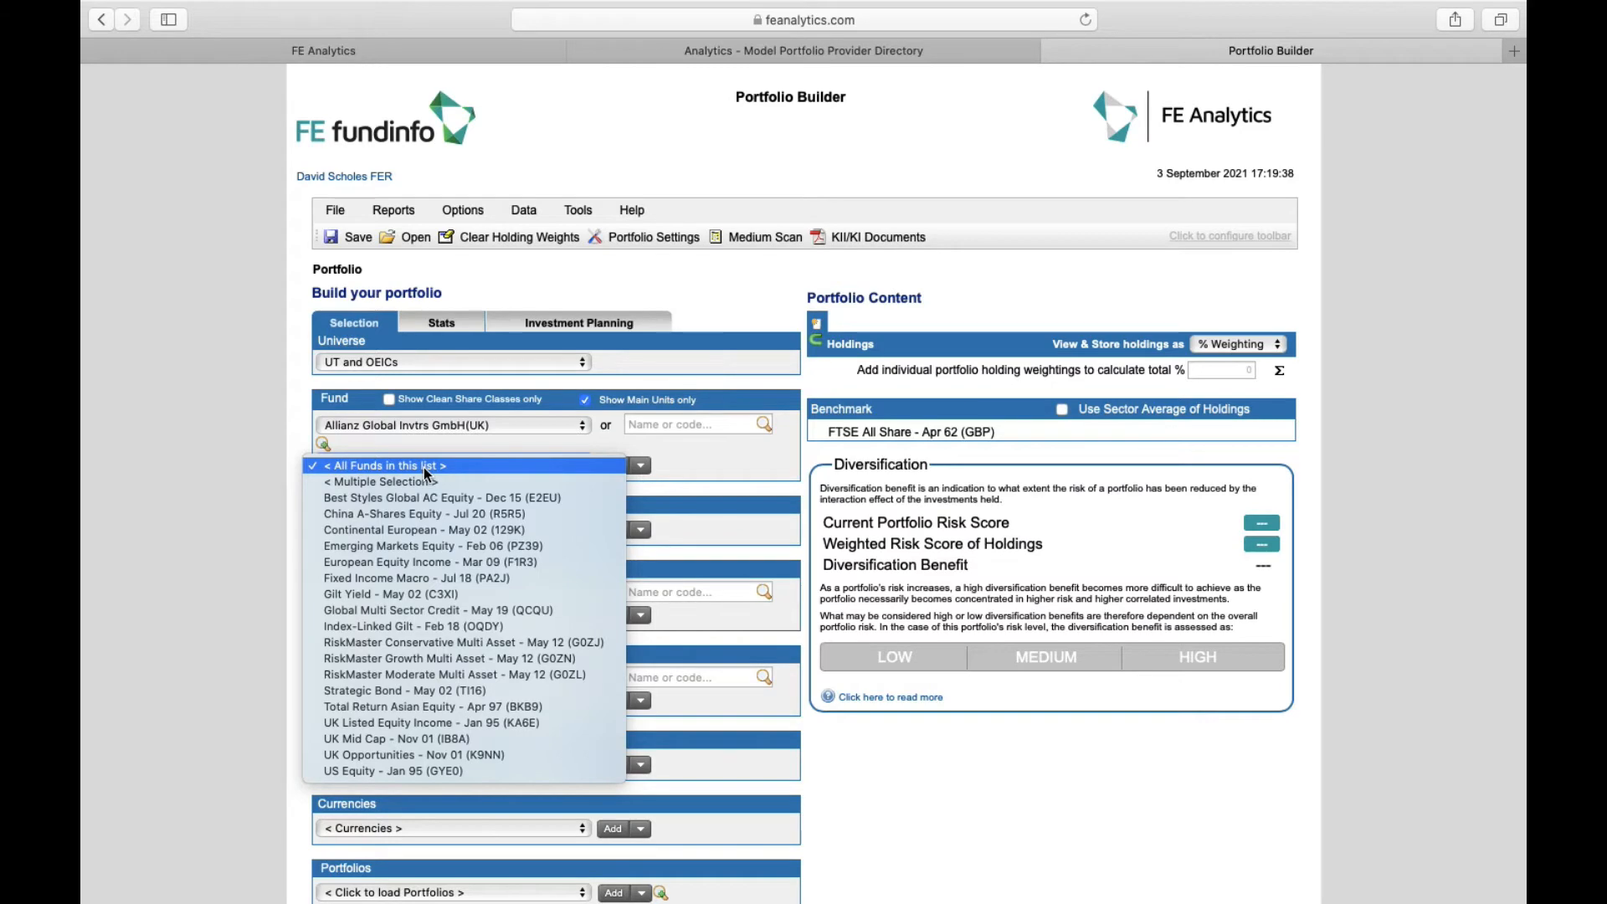
click(423, 531)
click(613, 466)
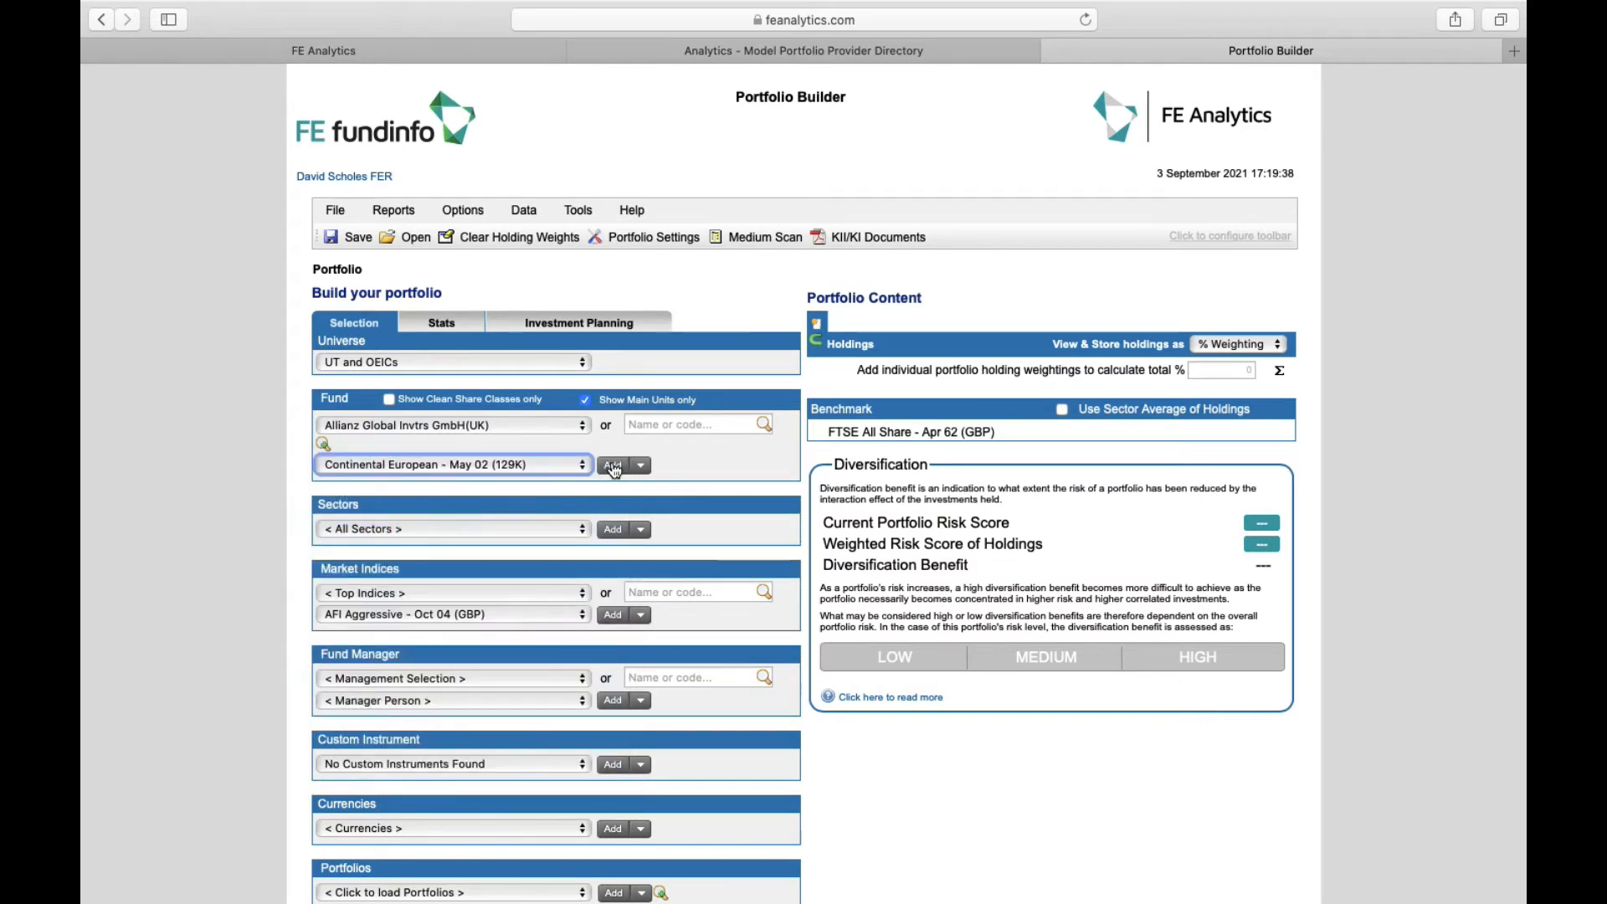
Add the Allianz Emerging Markets Equity (PZ39), Strategic Bond (TI16) and US Equity (GYE0) funds to the portfolio.
click(534, 466)
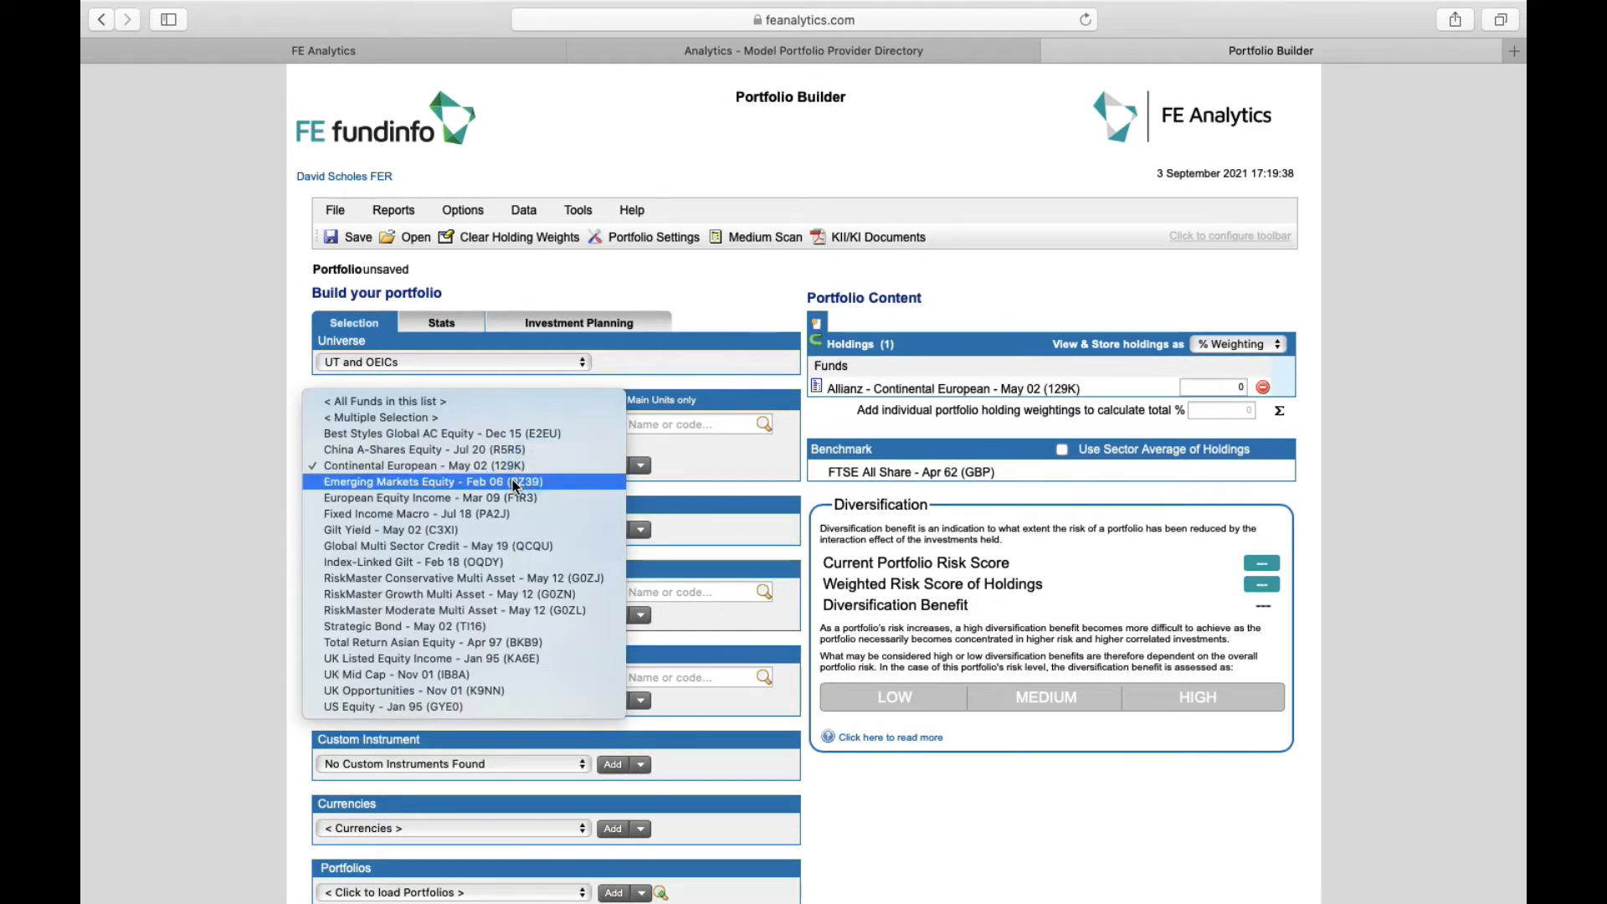
click(515, 483)
click(614, 465)
click(563, 466)
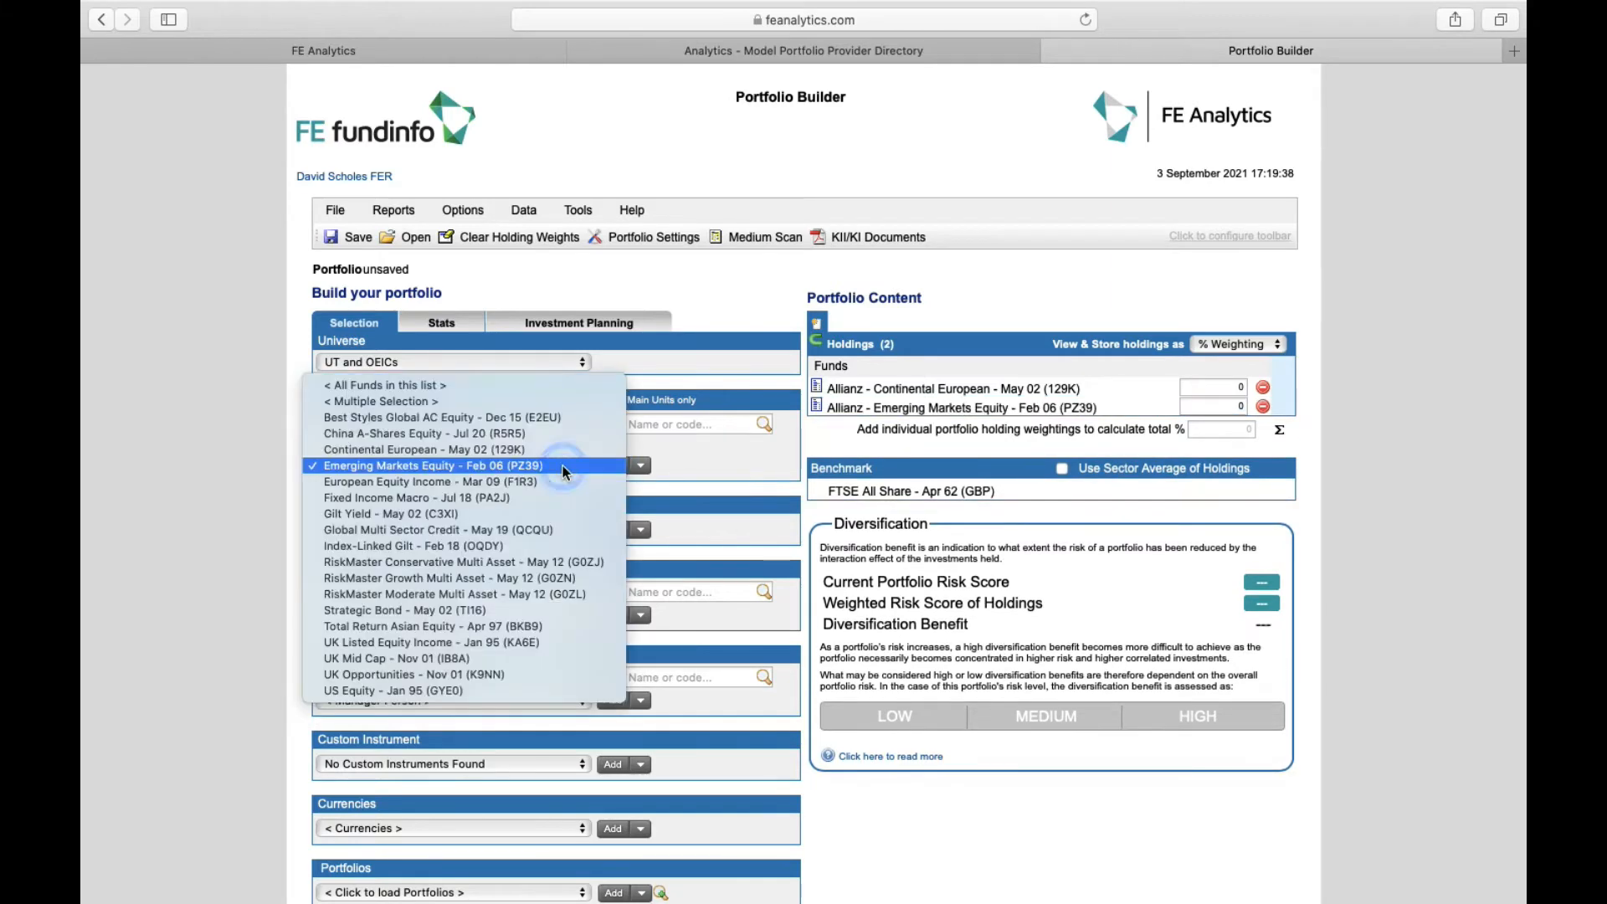
click(513, 611)
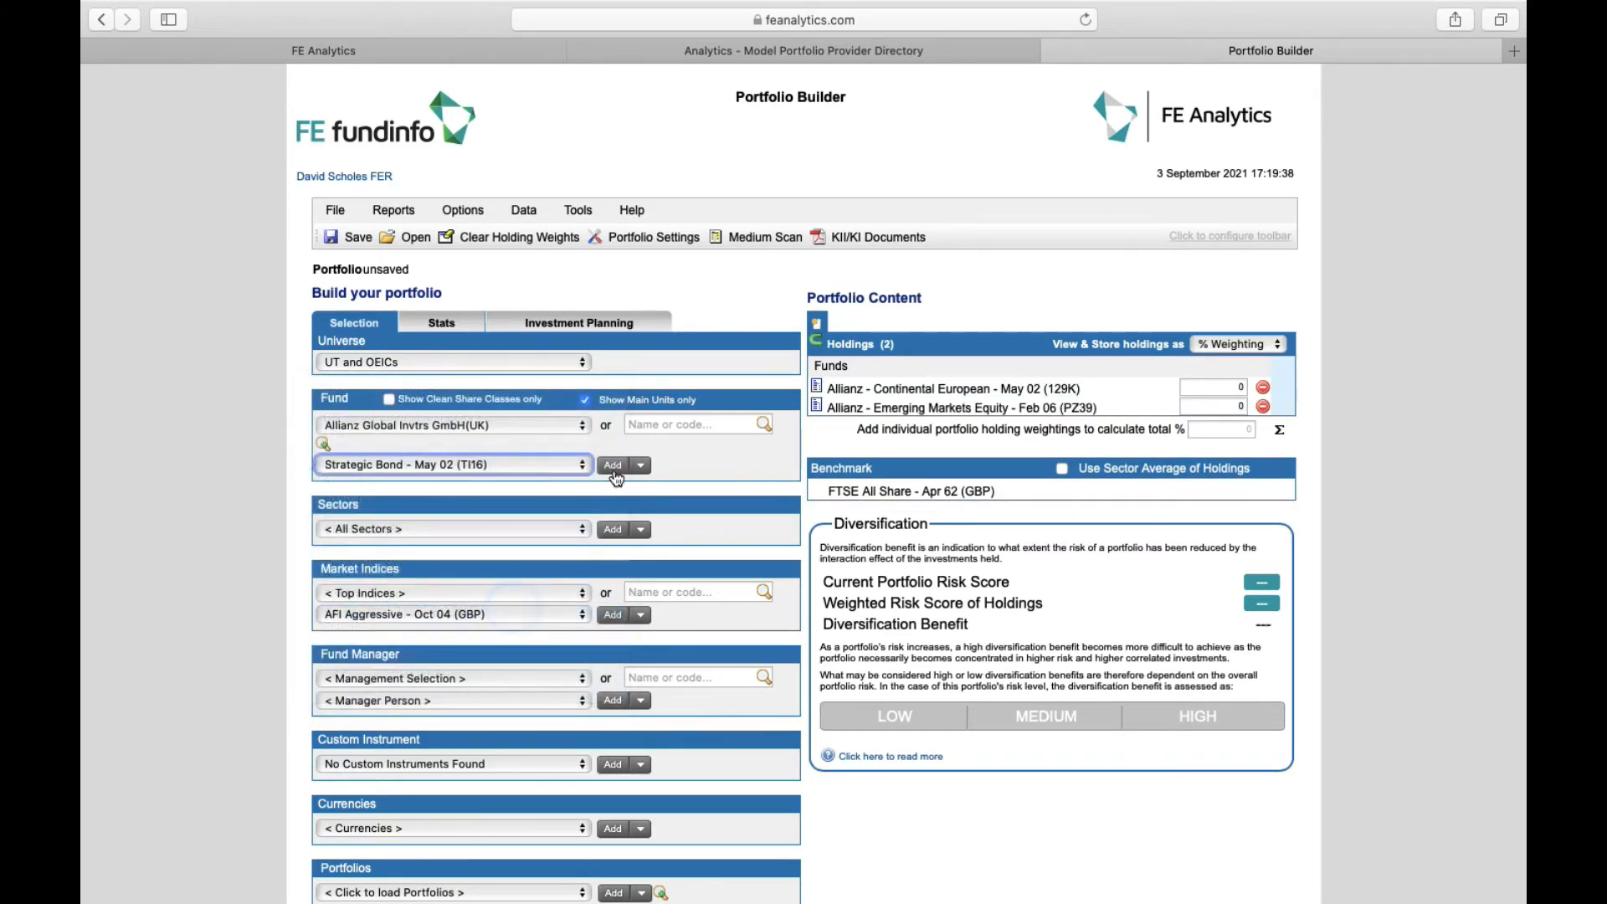
click(613, 467)
click(568, 468)
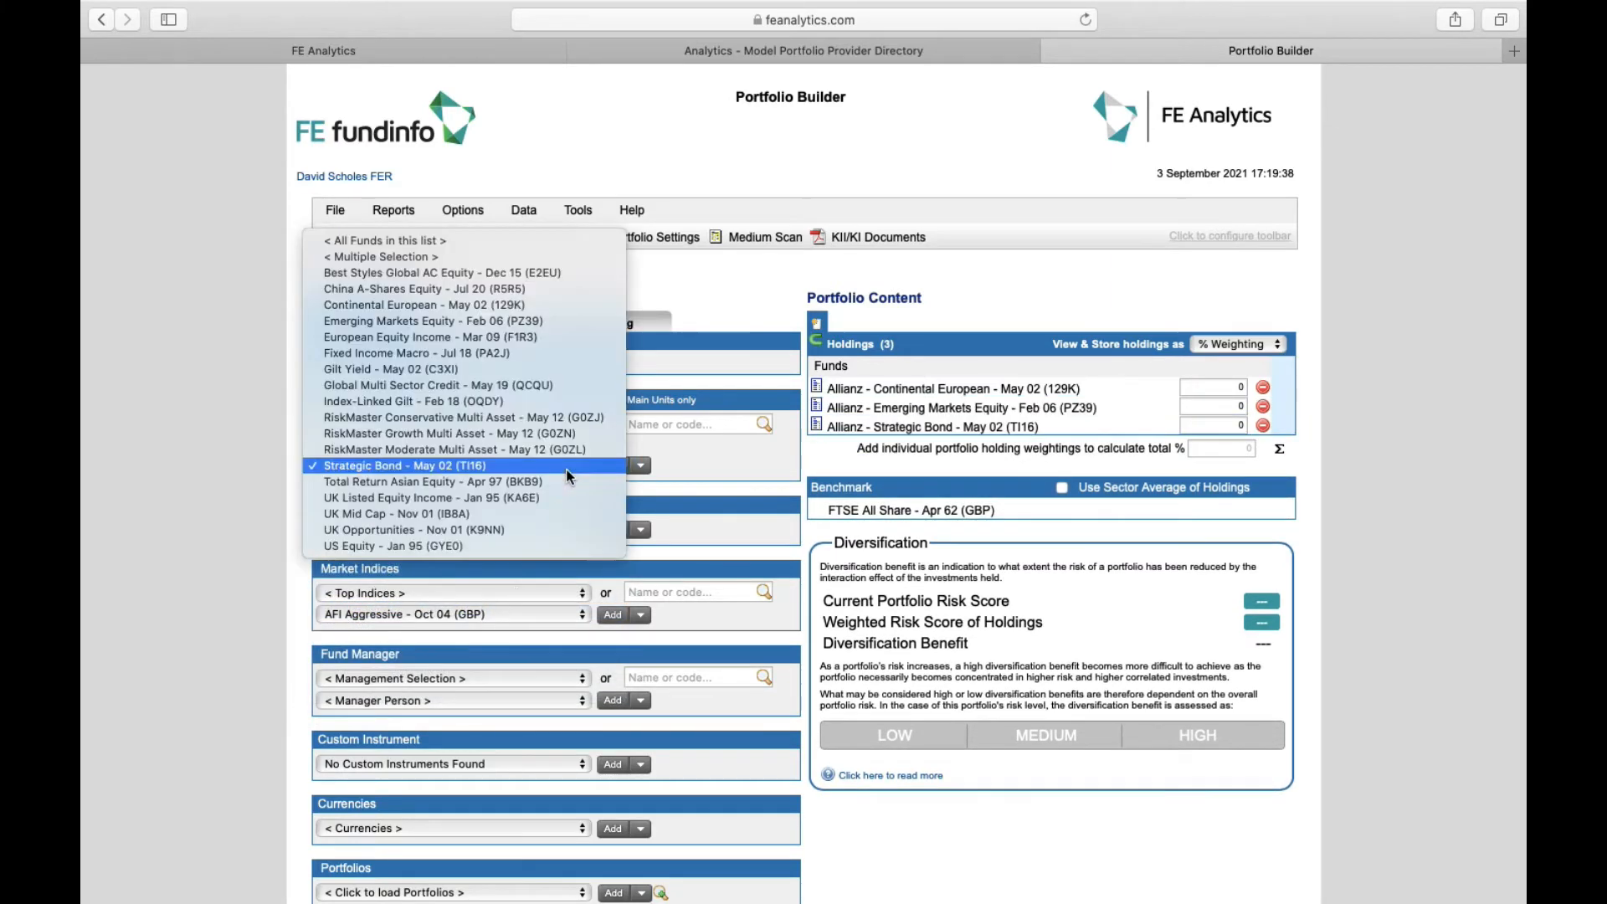
click(477, 546)
click(614, 467)
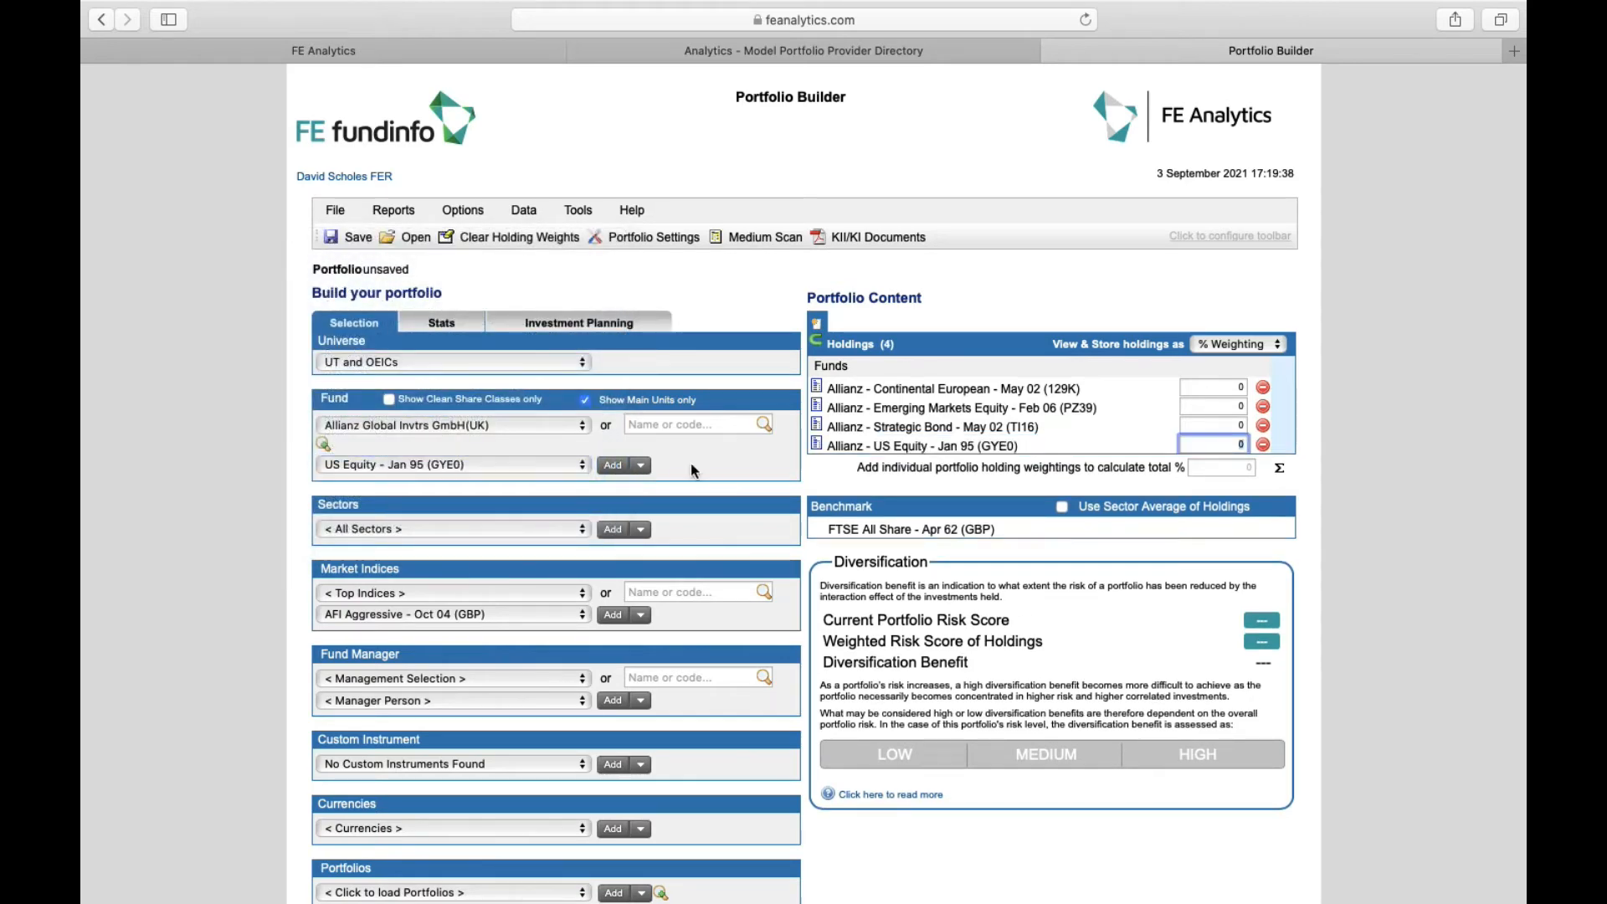
Keep the holdings stored as % Weighting and split the weighting equally at 25% for each of the four funds.
click(1222, 350)
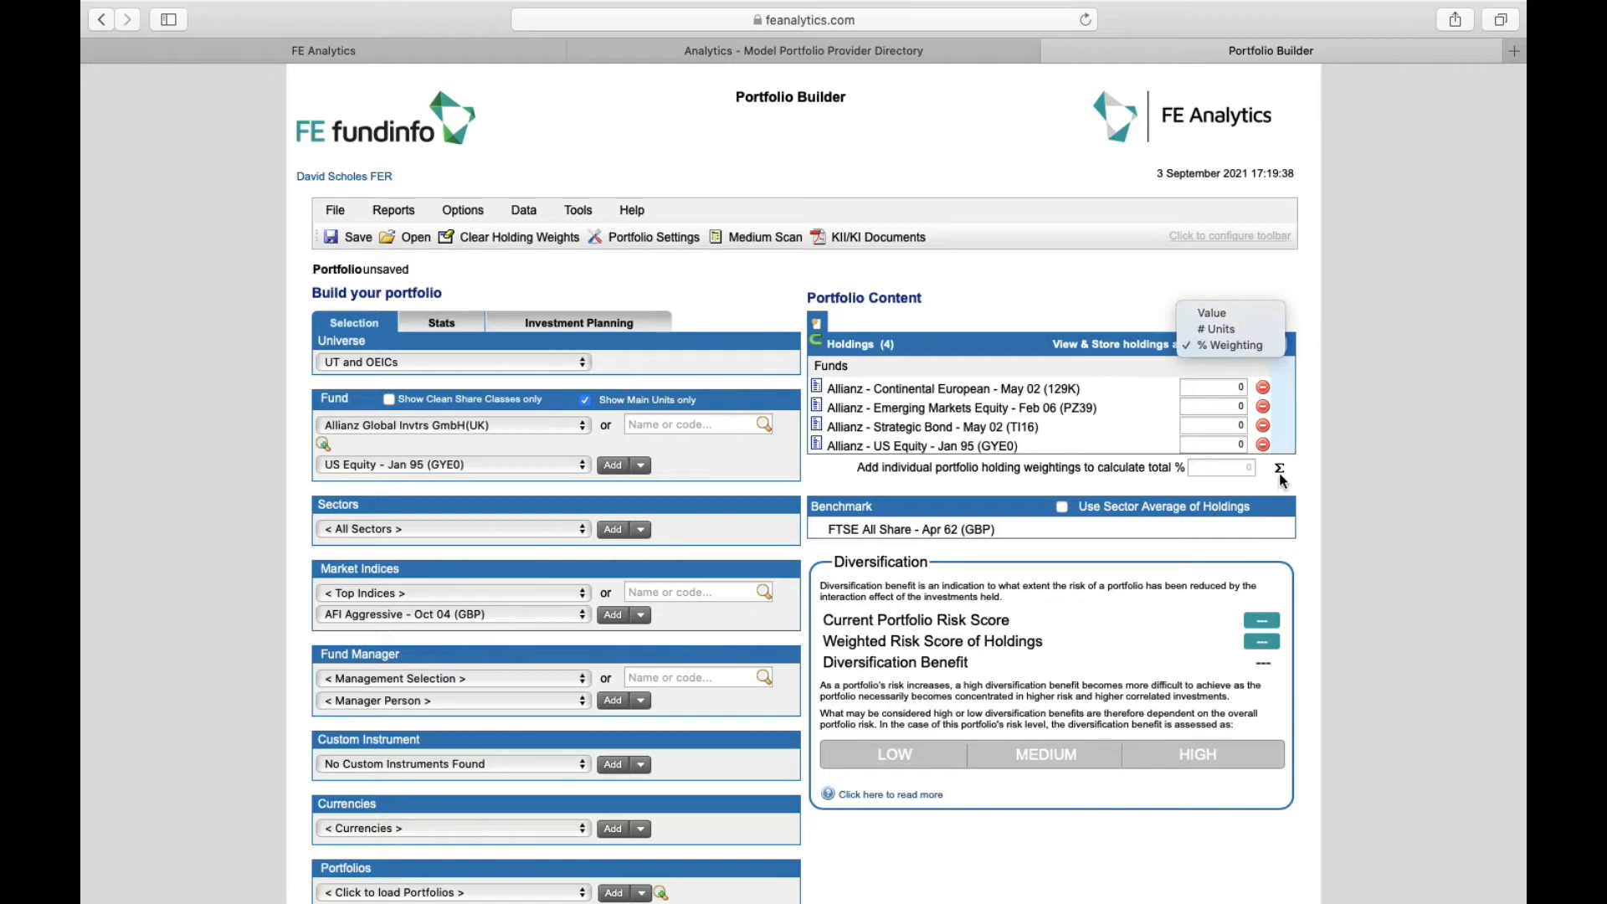
click(1280, 470)
click(1280, 471)
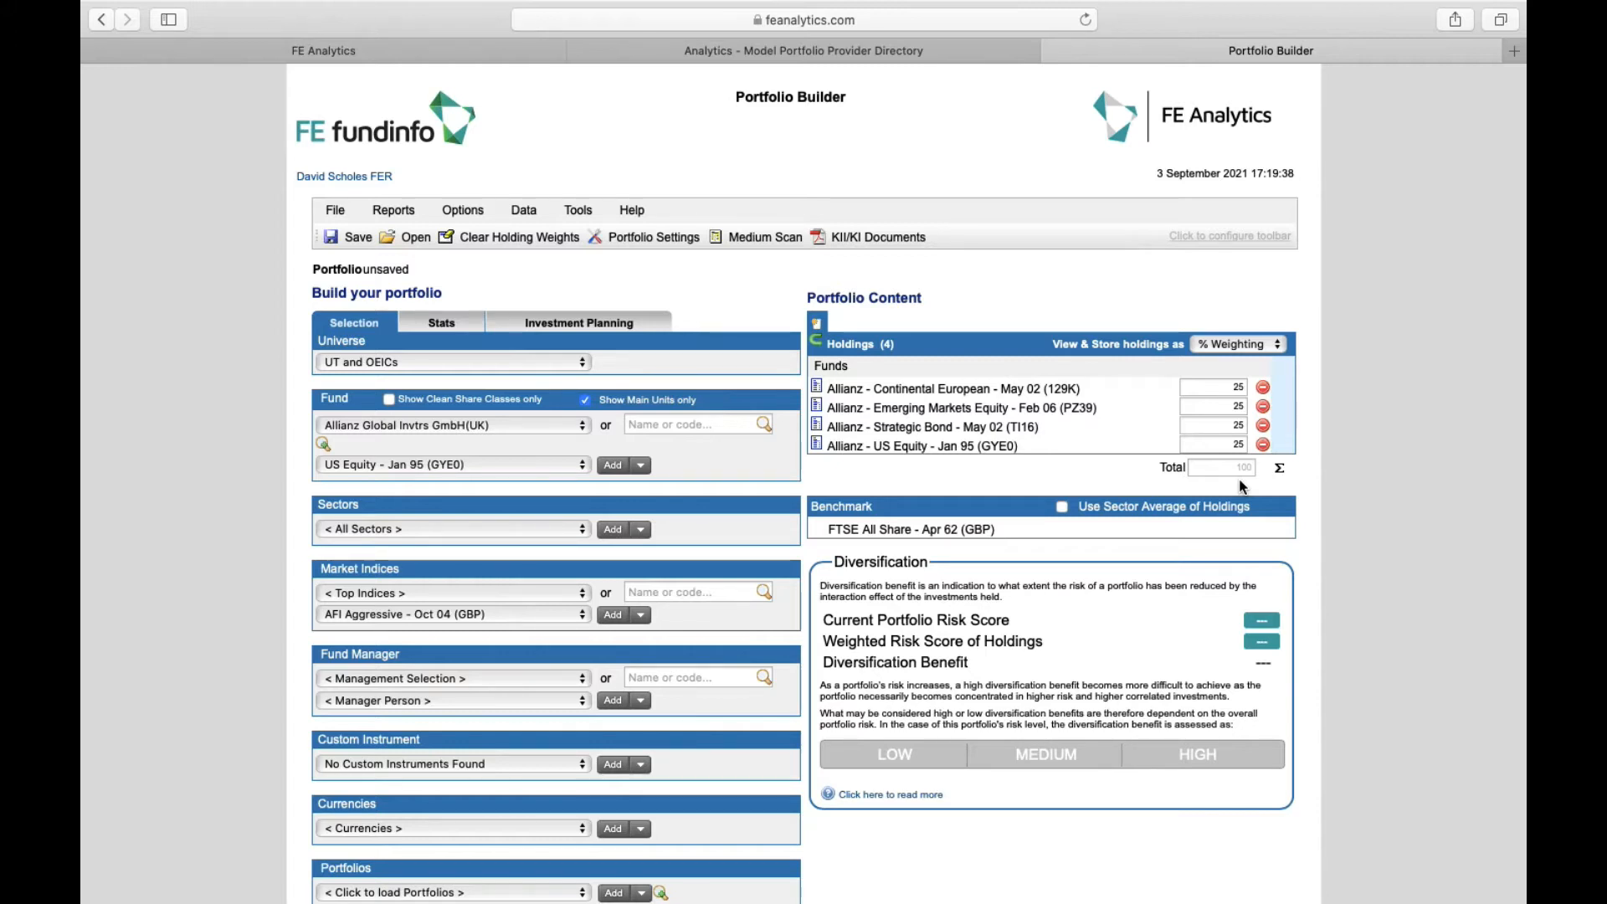
Create a historic portfolio from the current holdings with a start date of 01/01/2017.
click(819, 333)
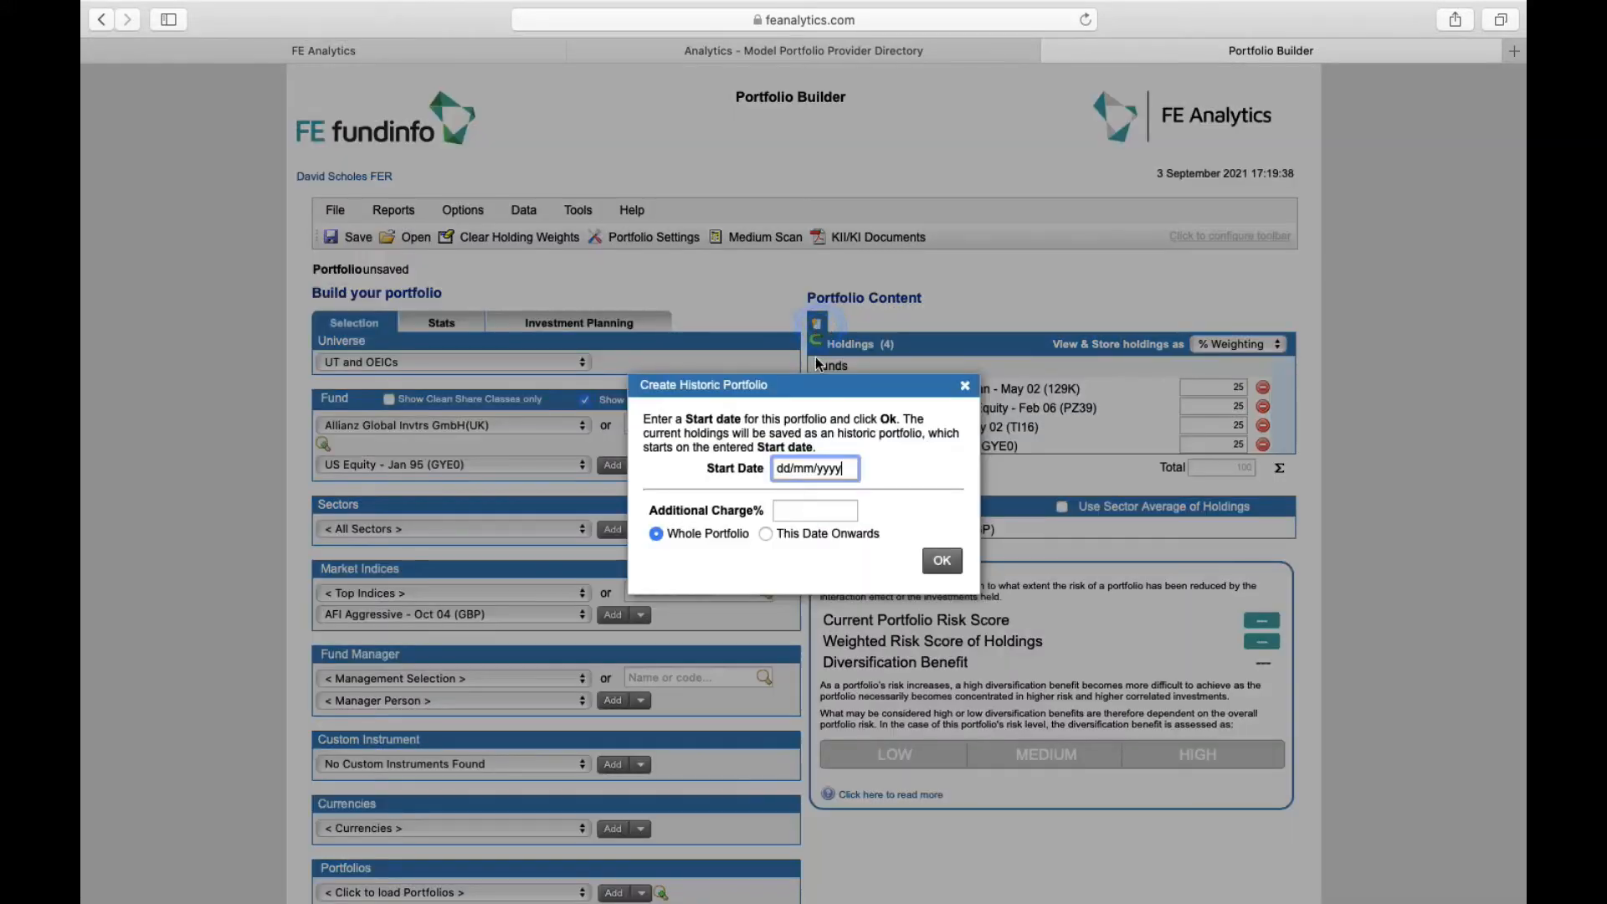
click(802, 470)
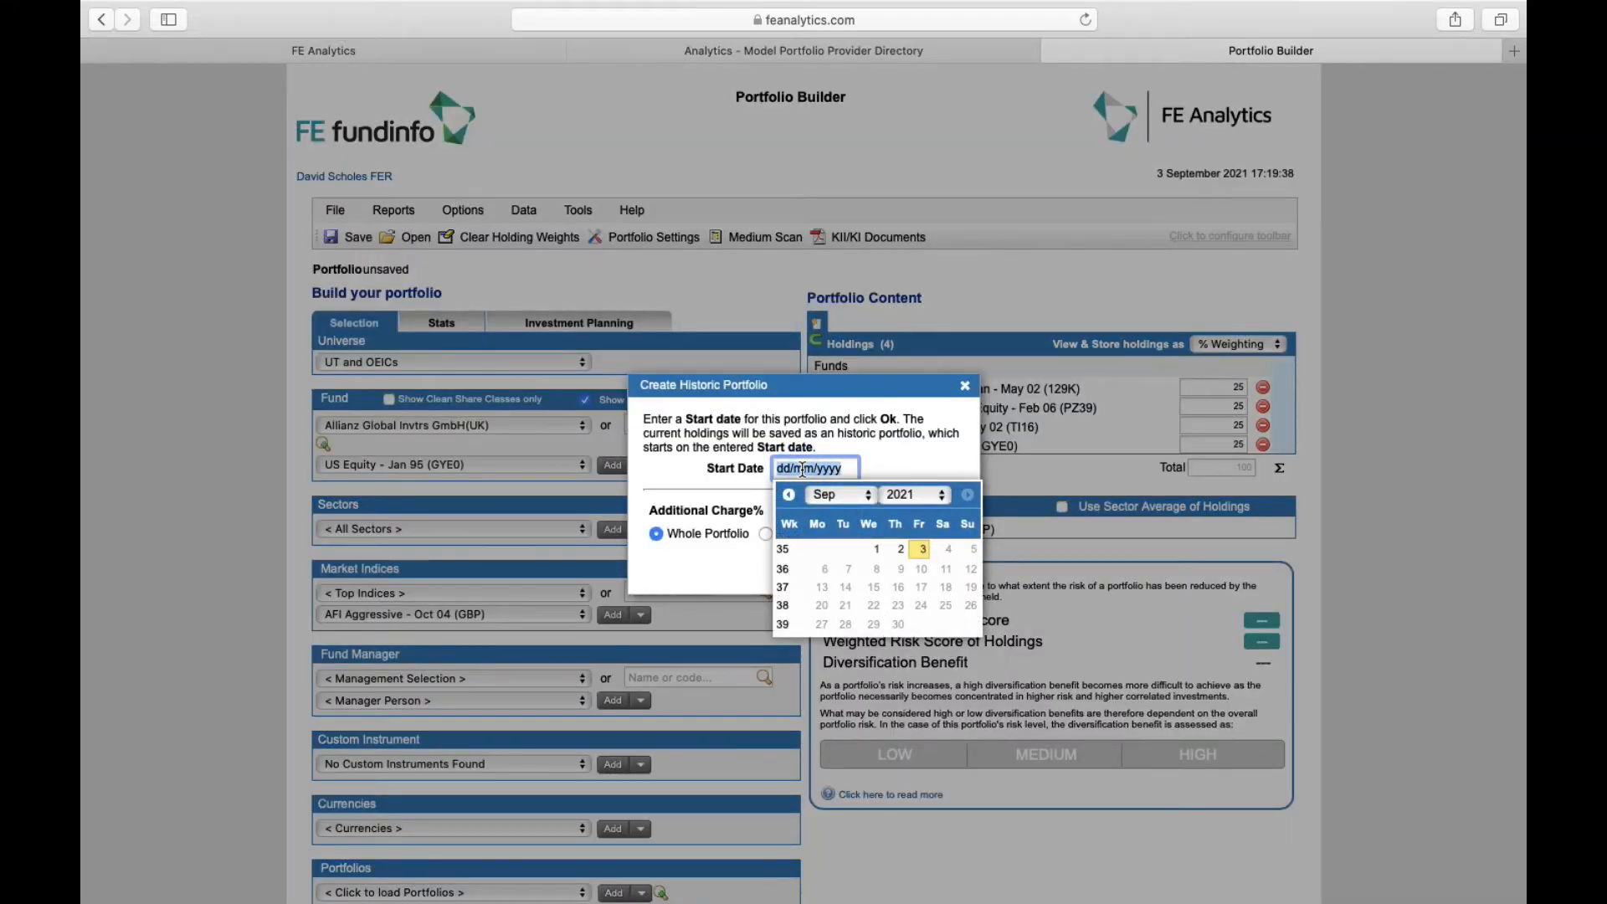
text(01/0)
text(1/20)
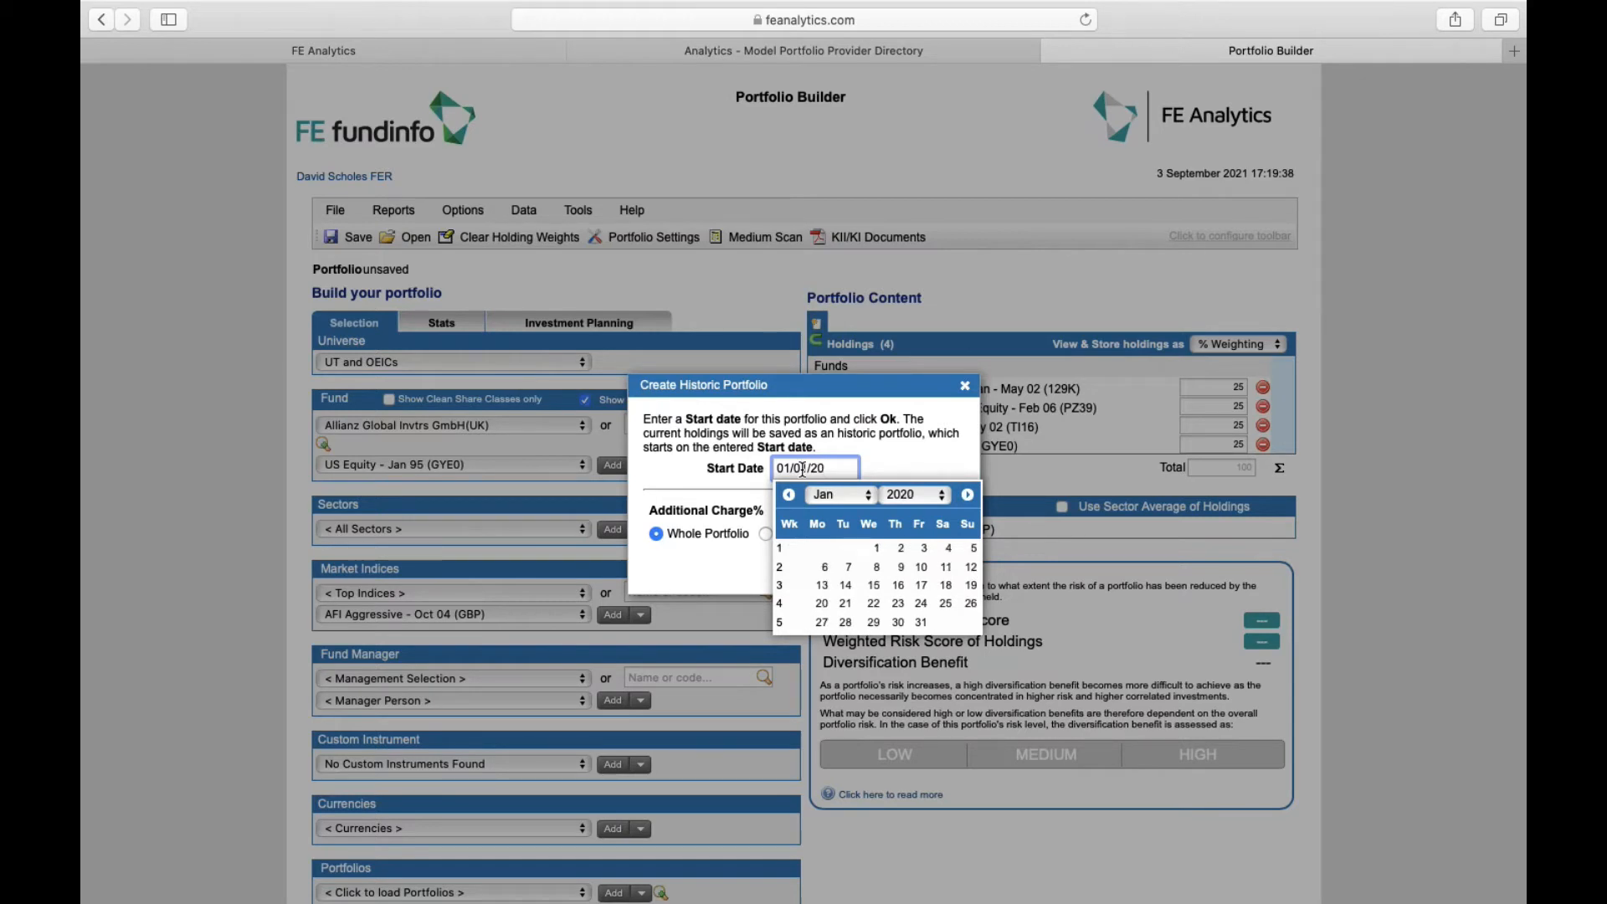
text(17)
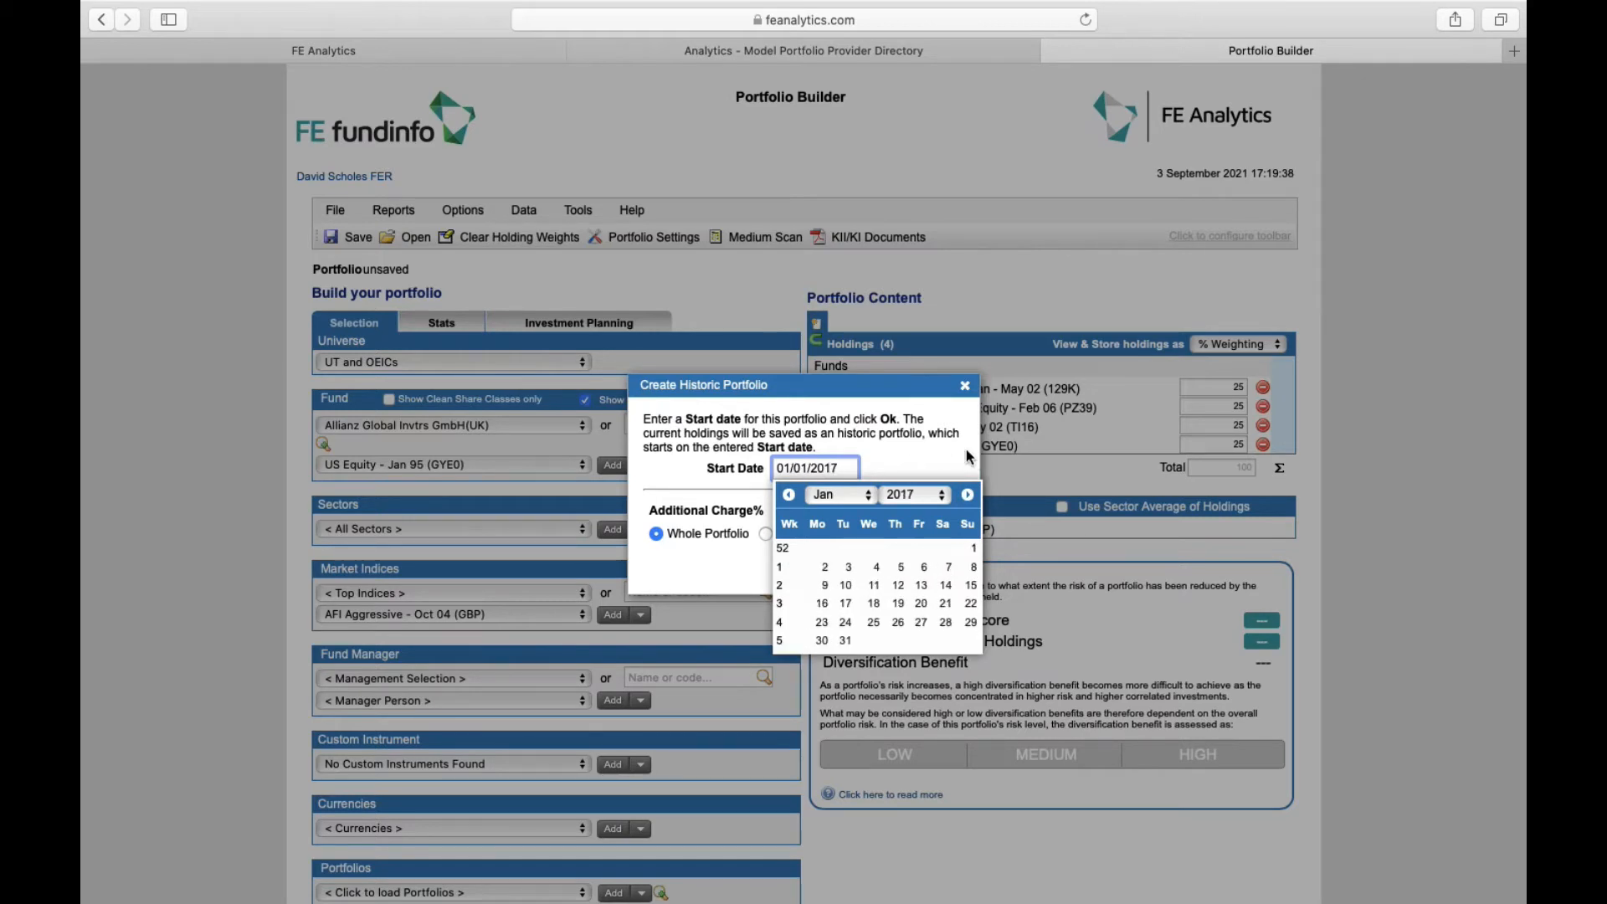
click(922, 445)
click(942, 562)
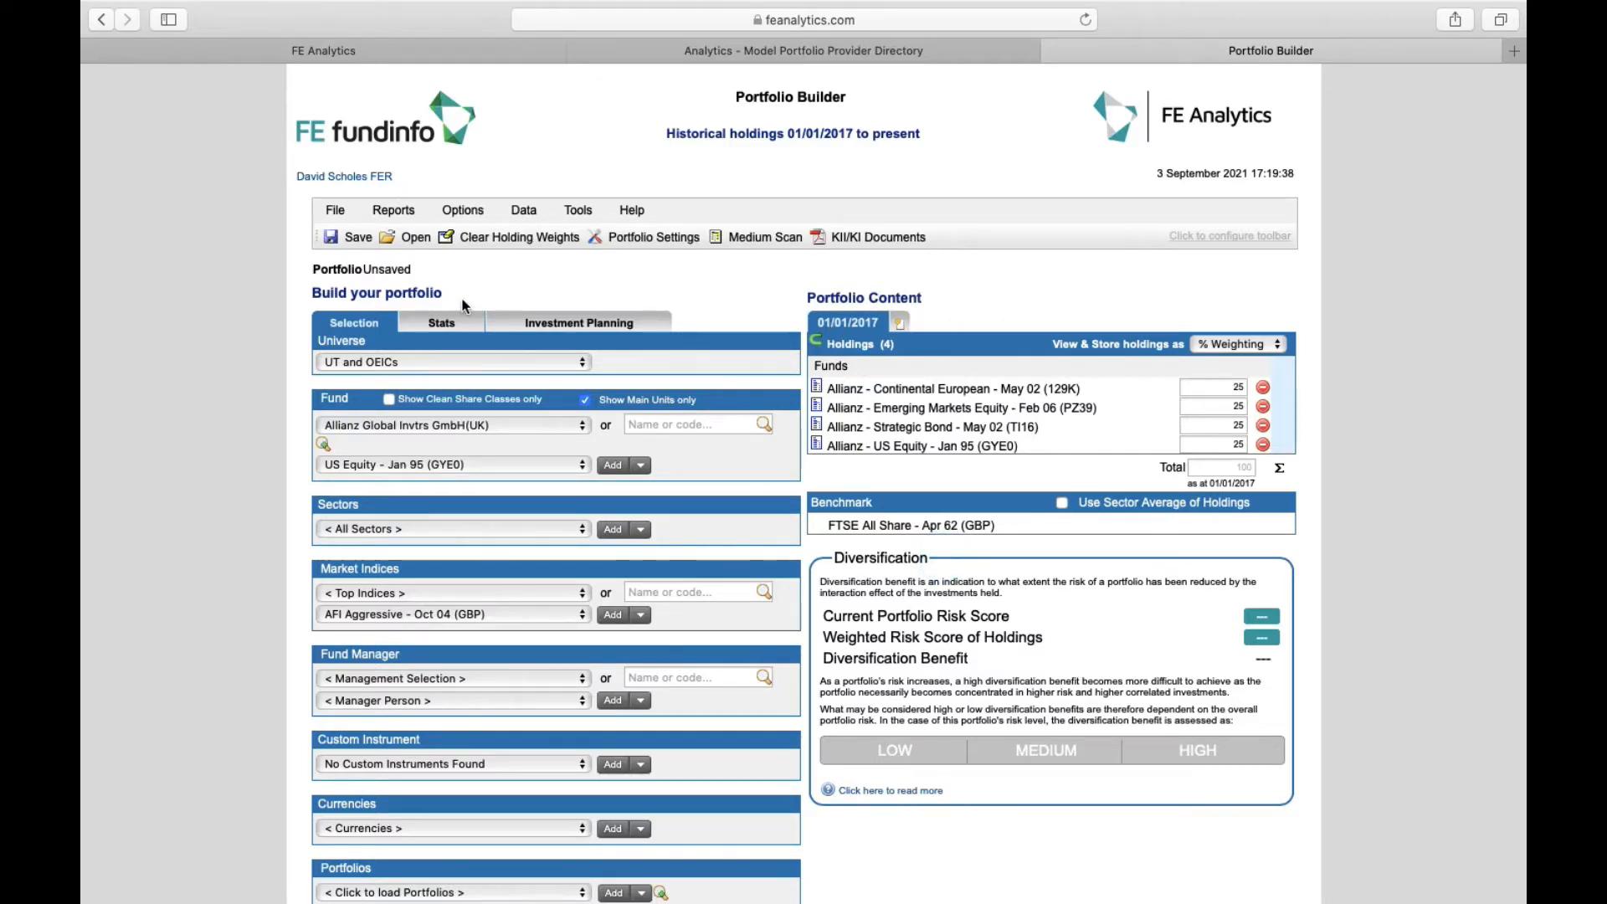
Save the portfolio under the name Historic Portfolio Demo with Private permissions.
click(350, 241)
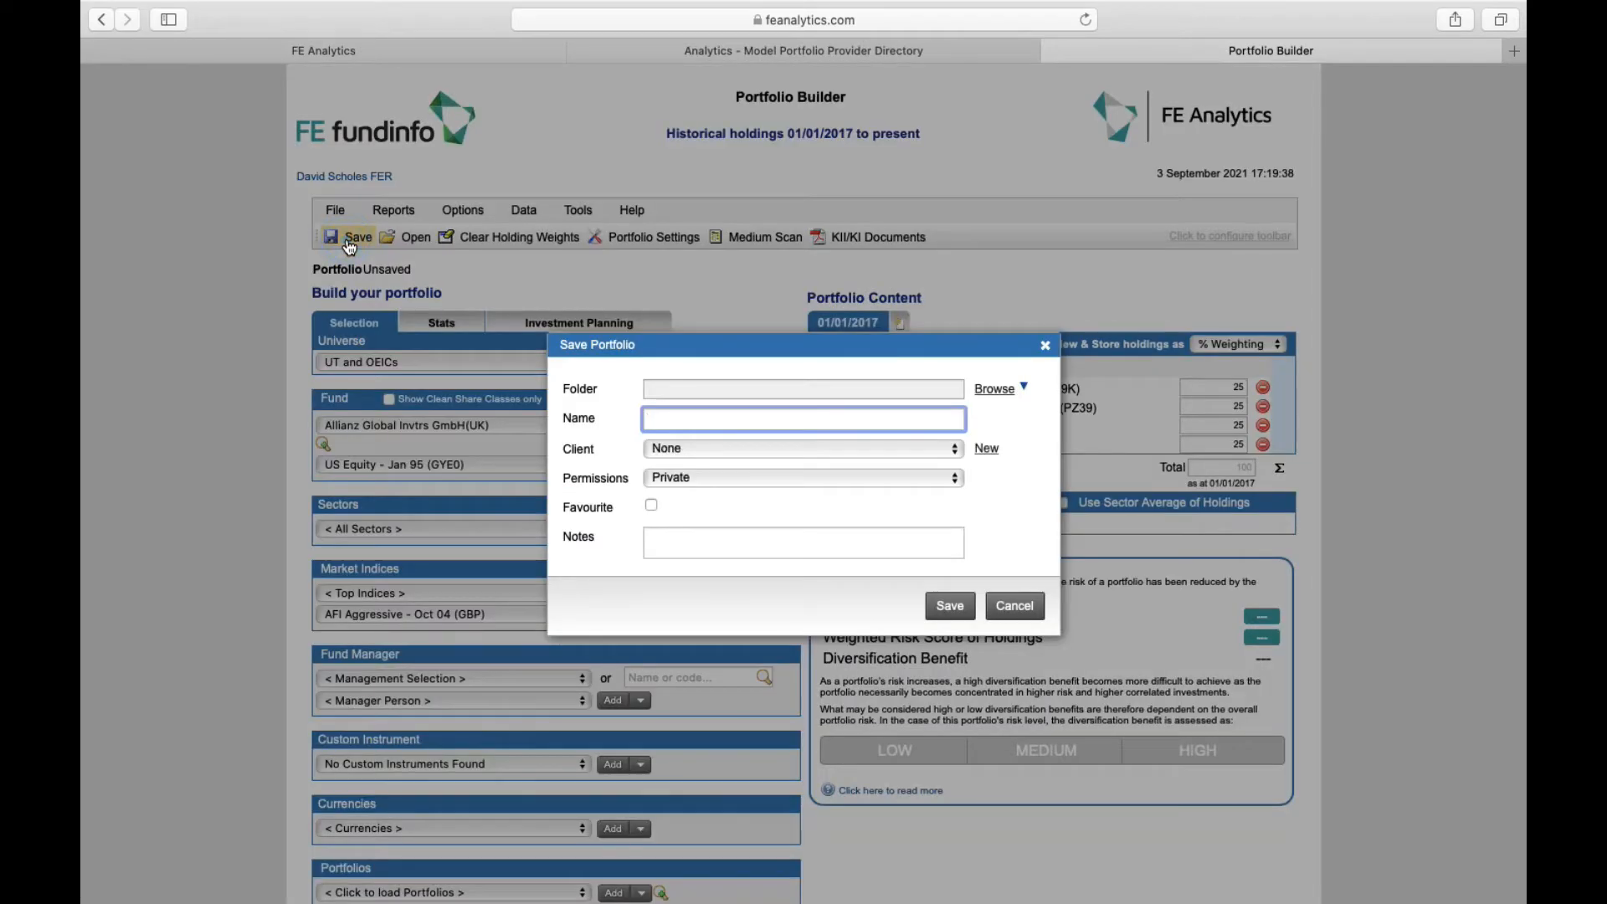
text(Historic Portfolio Demo)
click(960, 613)
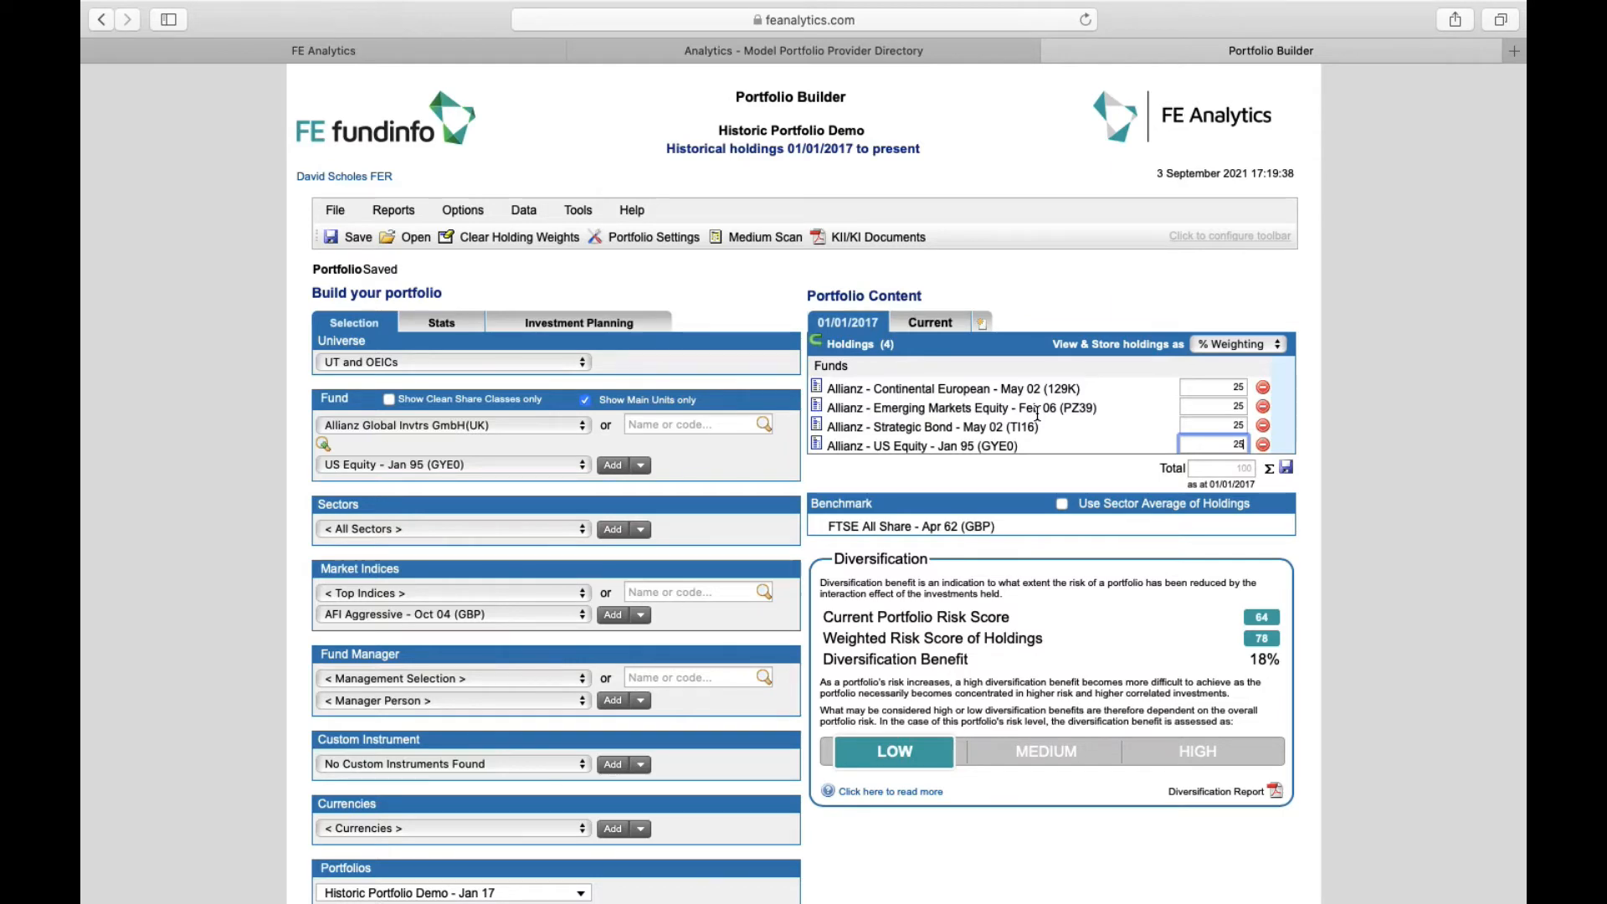
Create a new linked historic entry from the current holdings with a start date of 03/05/2018.
click(982, 323)
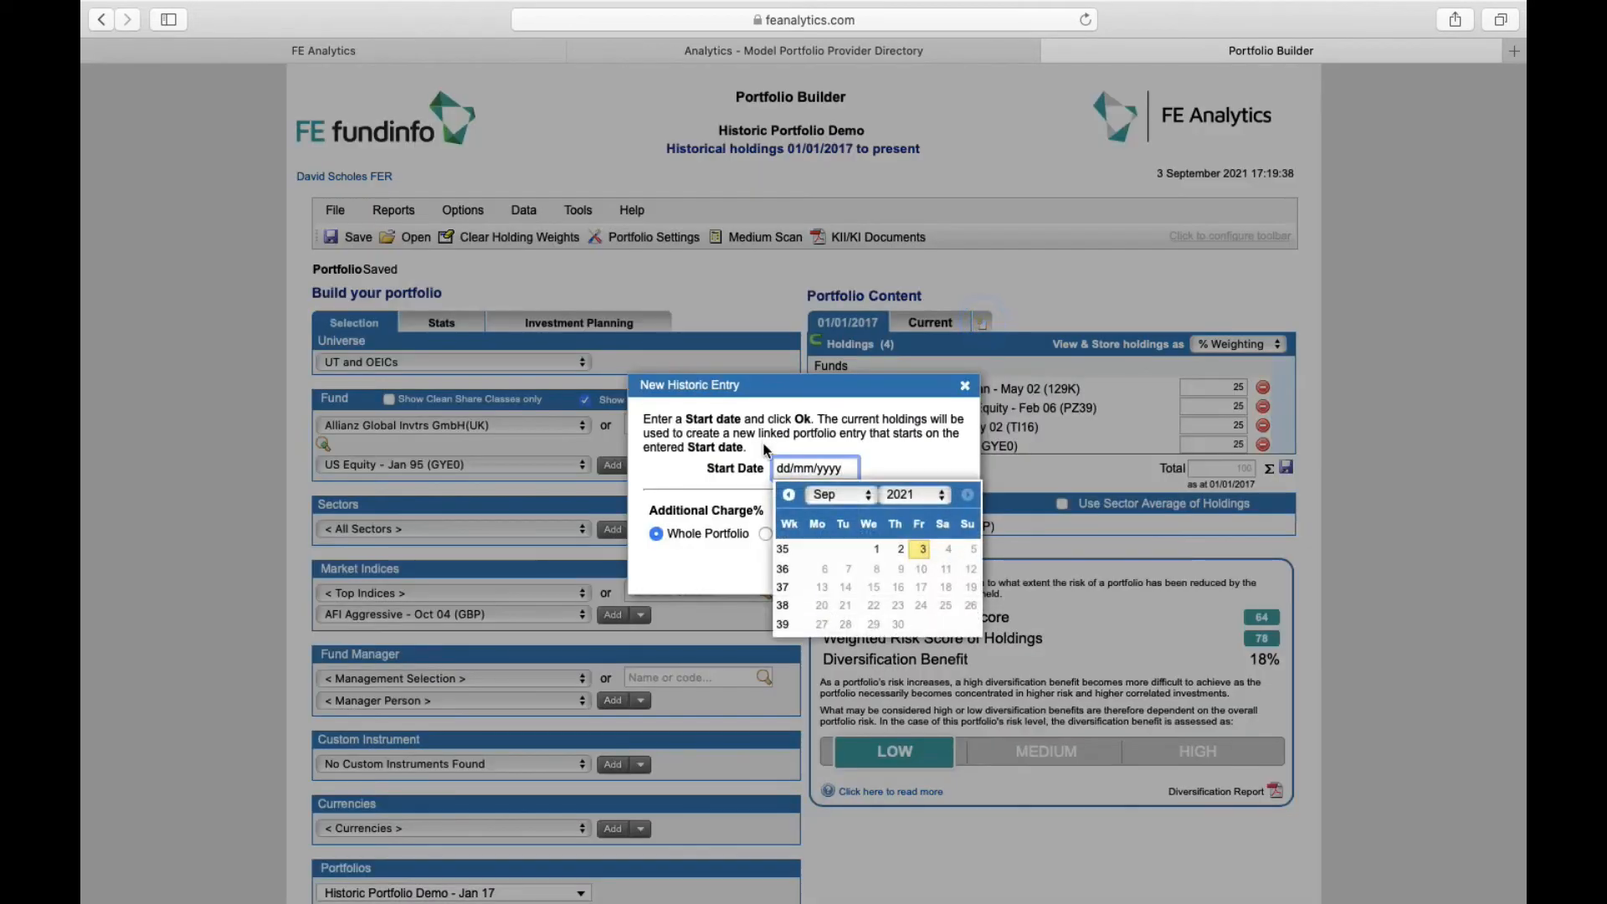
triple_click(798, 467)
text(03/05/2018)
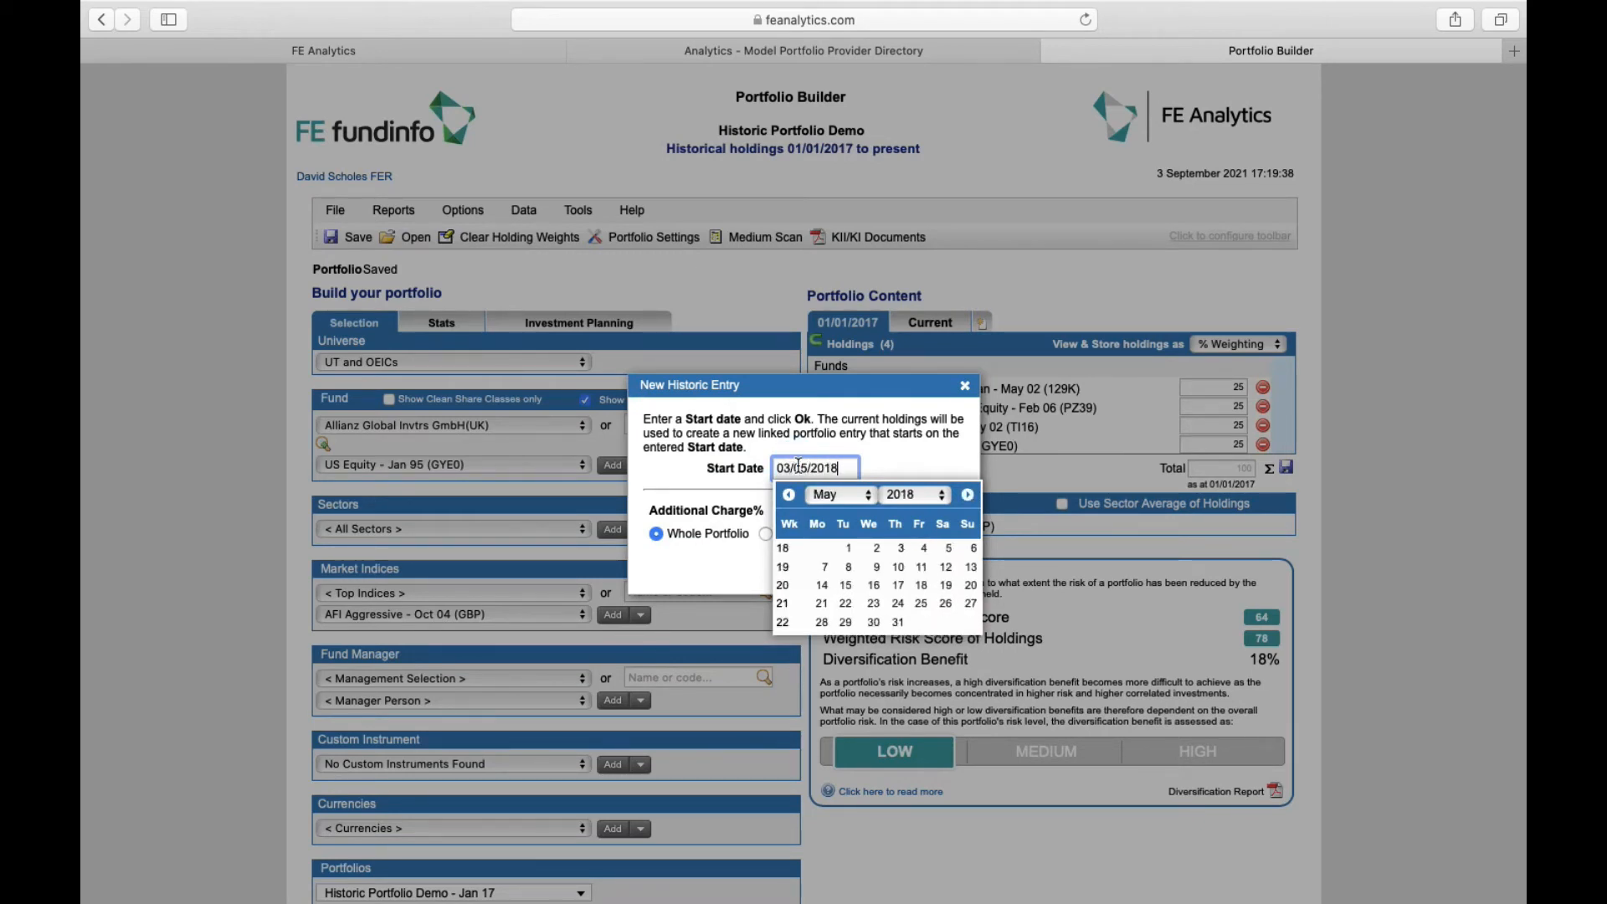
click(921, 460)
click(942, 560)
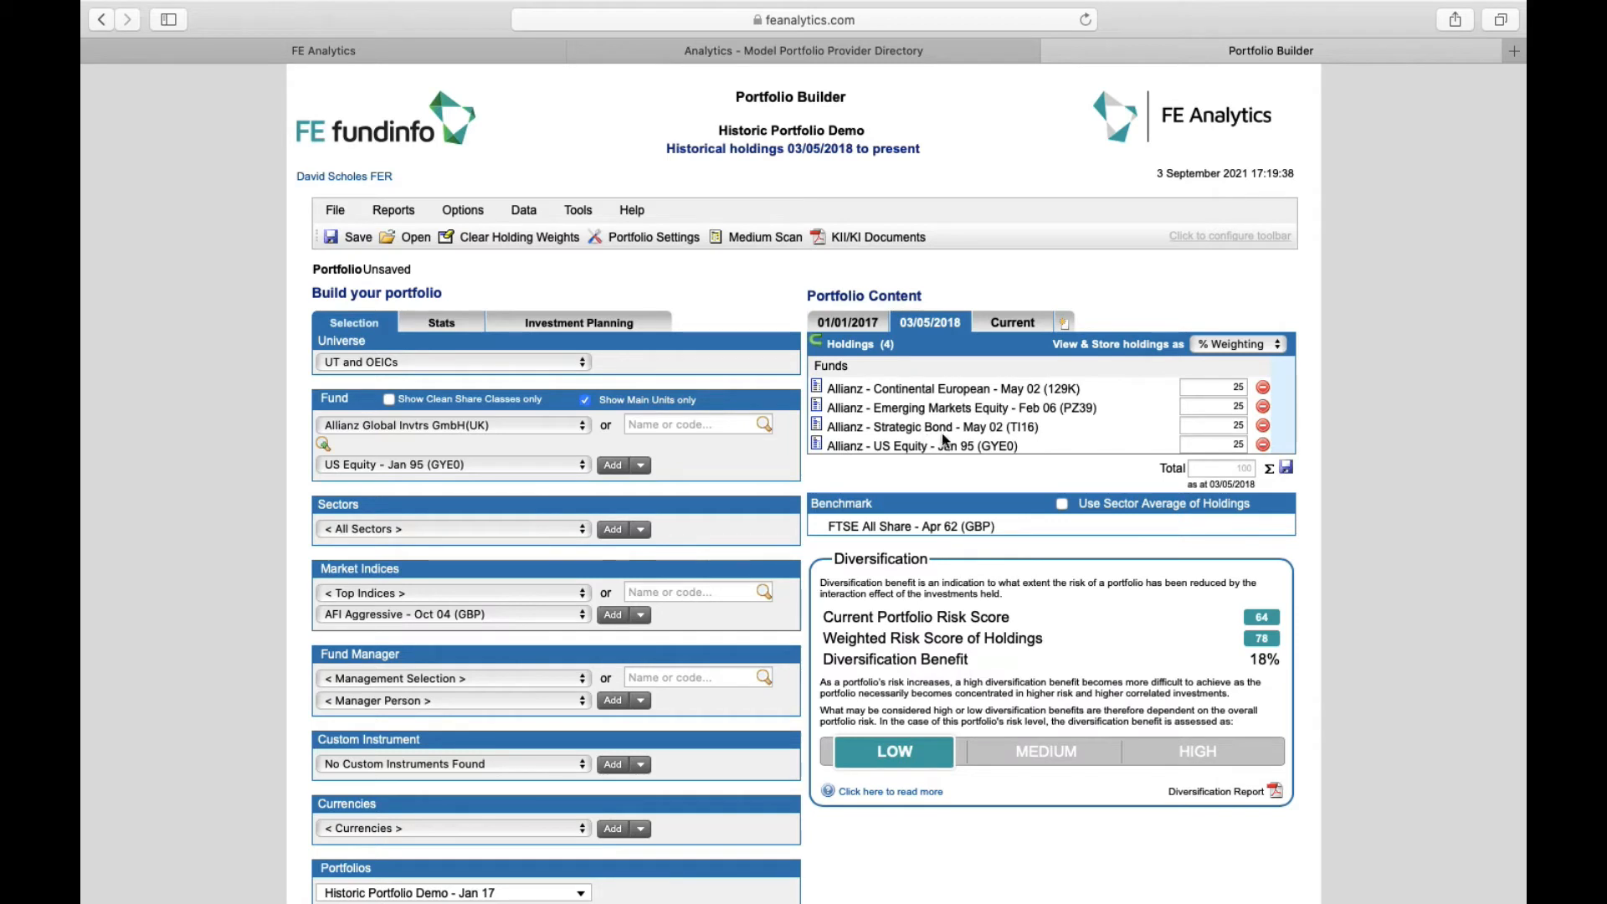
Set the weighting of the Allianz US Equity (GYE0) fund to 10% in the 03/05/2018 holdings.
click(1212, 445)
double_click(1224, 444)
text(10)
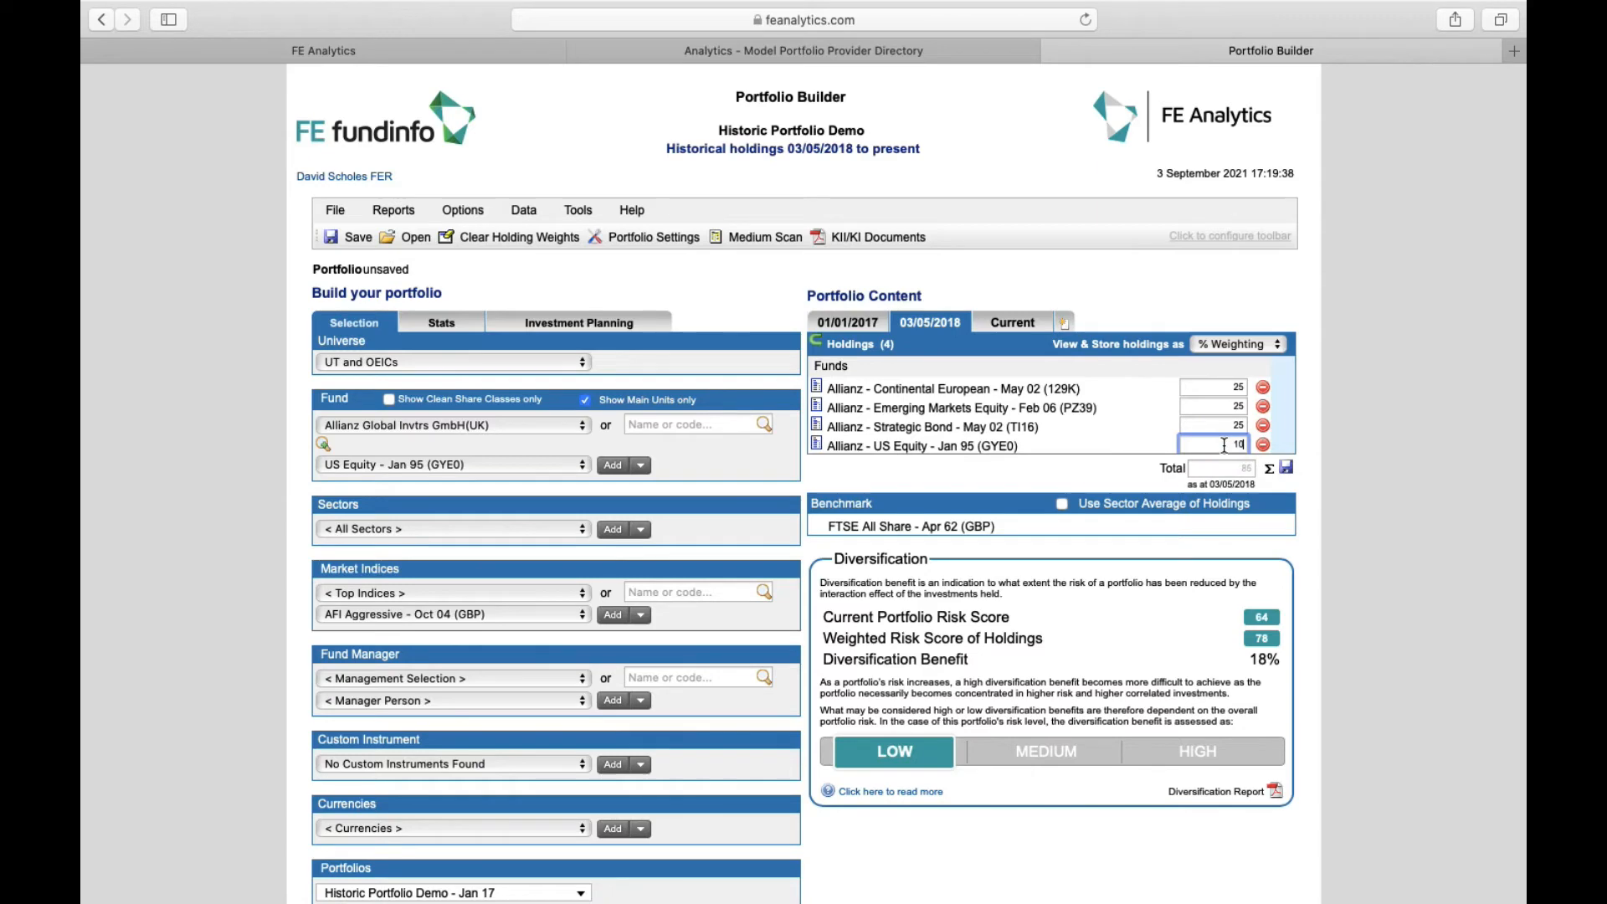
Add the Allianz UK Opportunities (K9NN) fund at 15% to the 03/05/2018 holdings and save the portfolio.
click(555, 467)
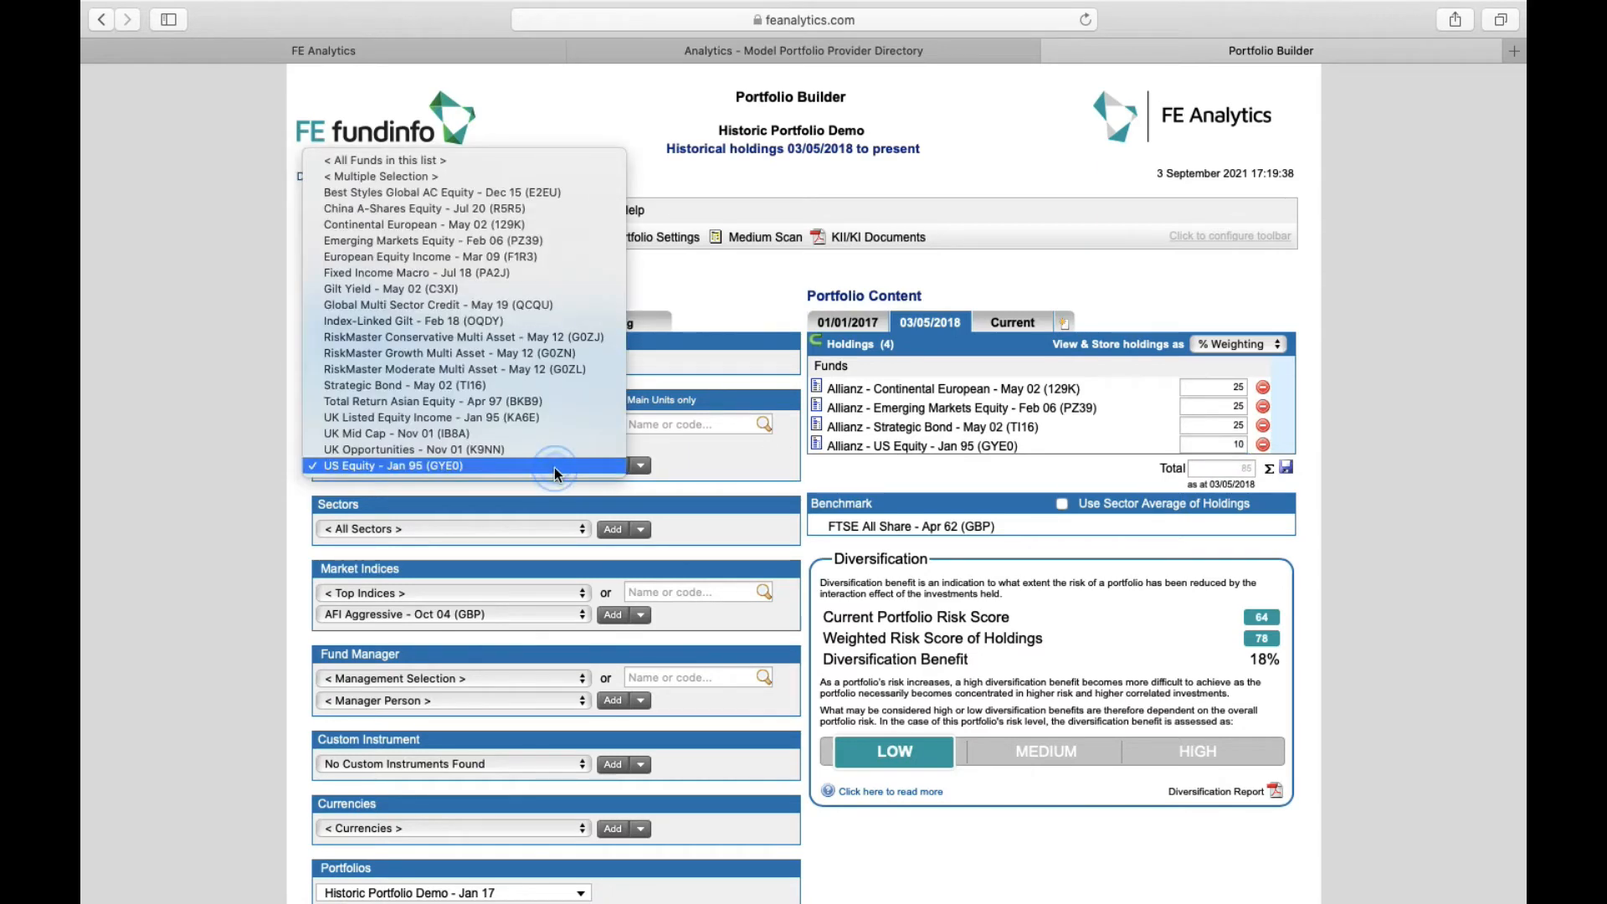
click(514, 453)
click(614, 466)
text(1)
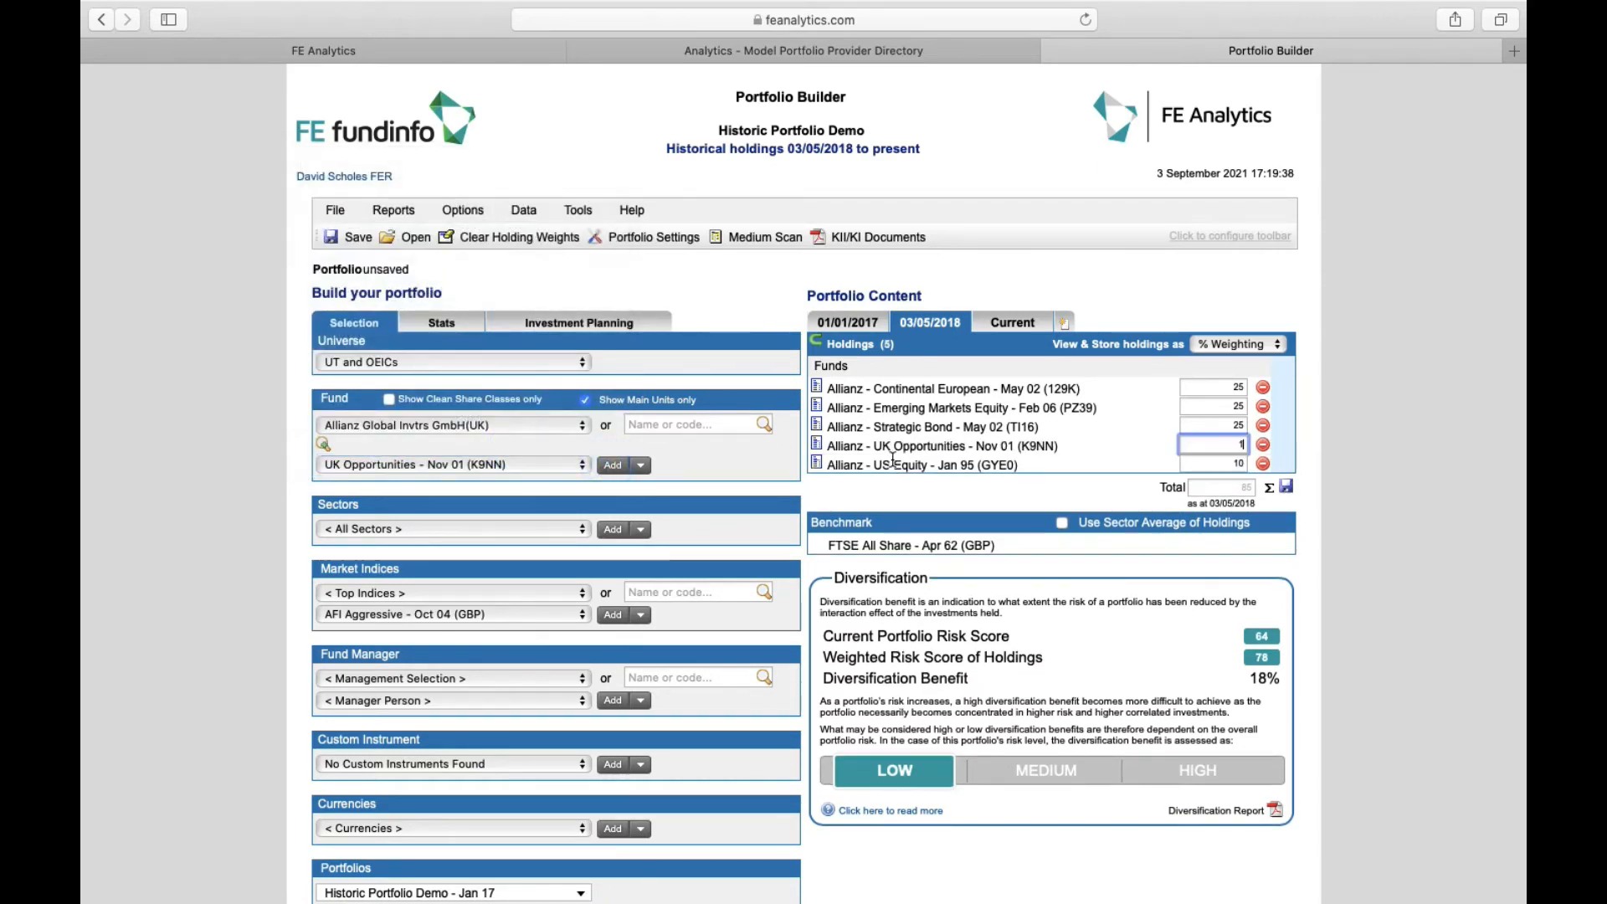
text(5)
click(1029, 490)
click(1287, 489)
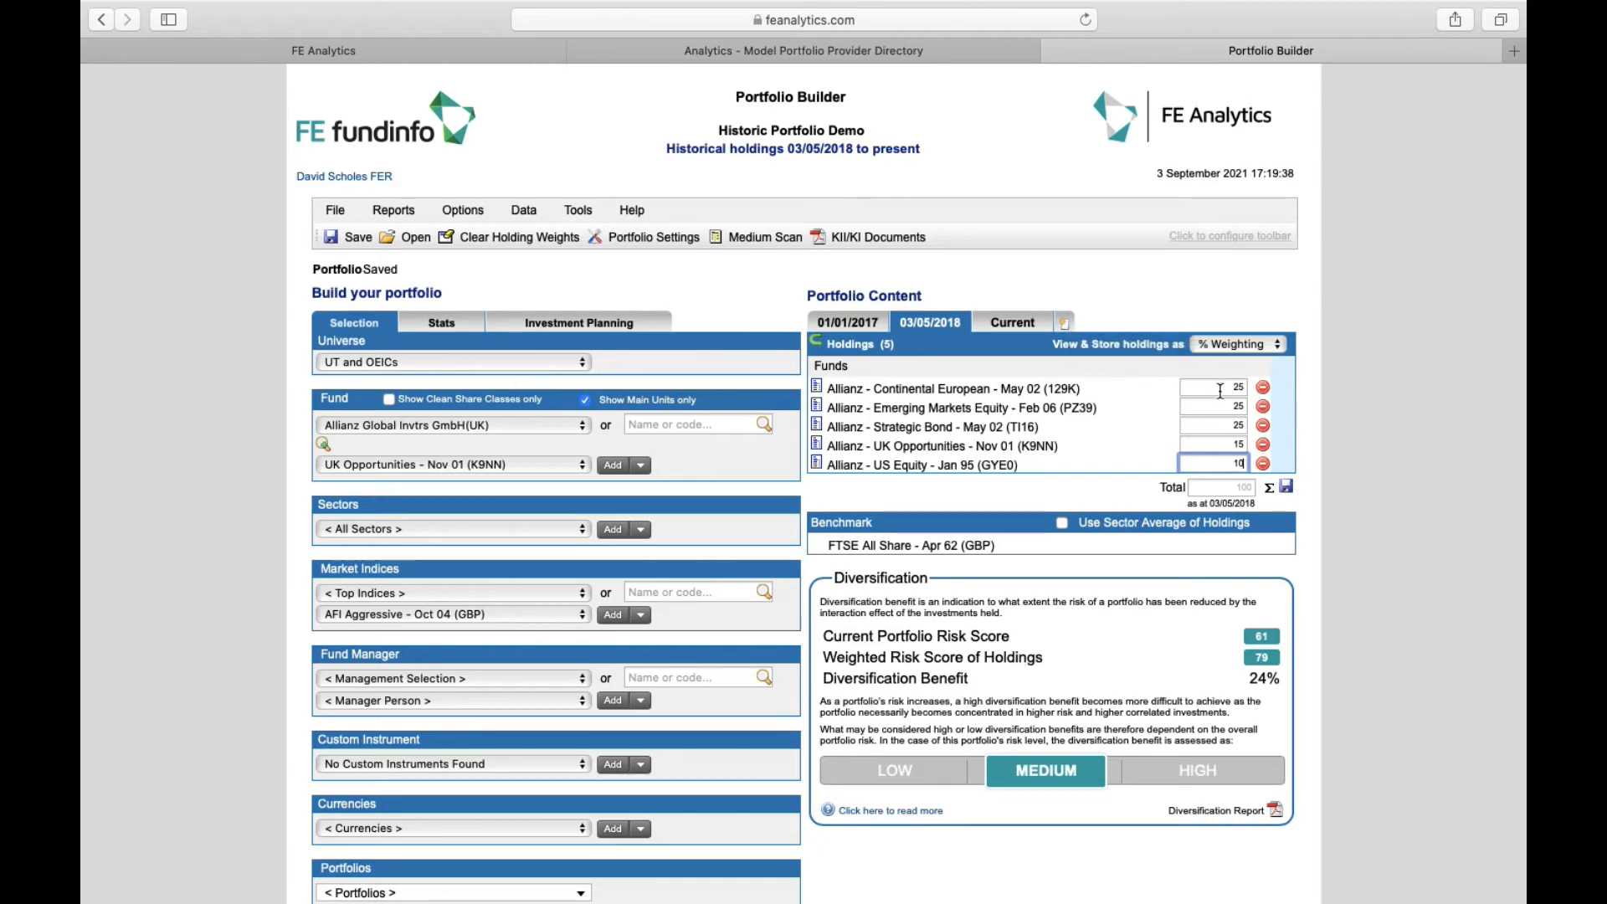
Create another linked historic entry starting 03/05/2019 with the same holdings and save the portfolio.
click(1064, 323)
triple_click(818, 466)
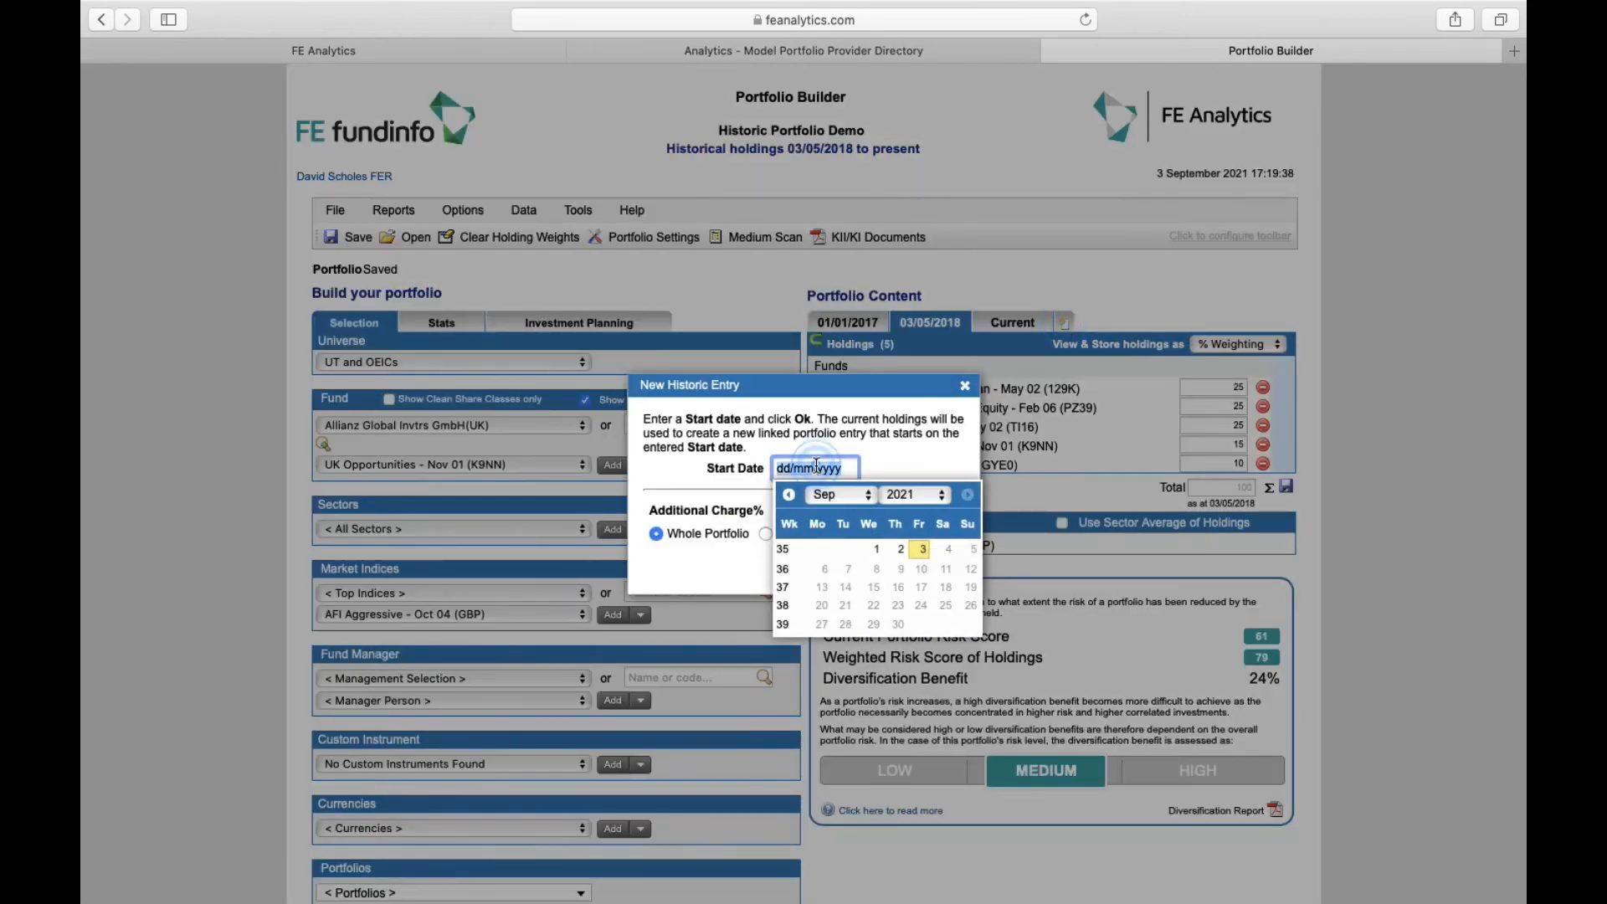
text(03/05/2019)
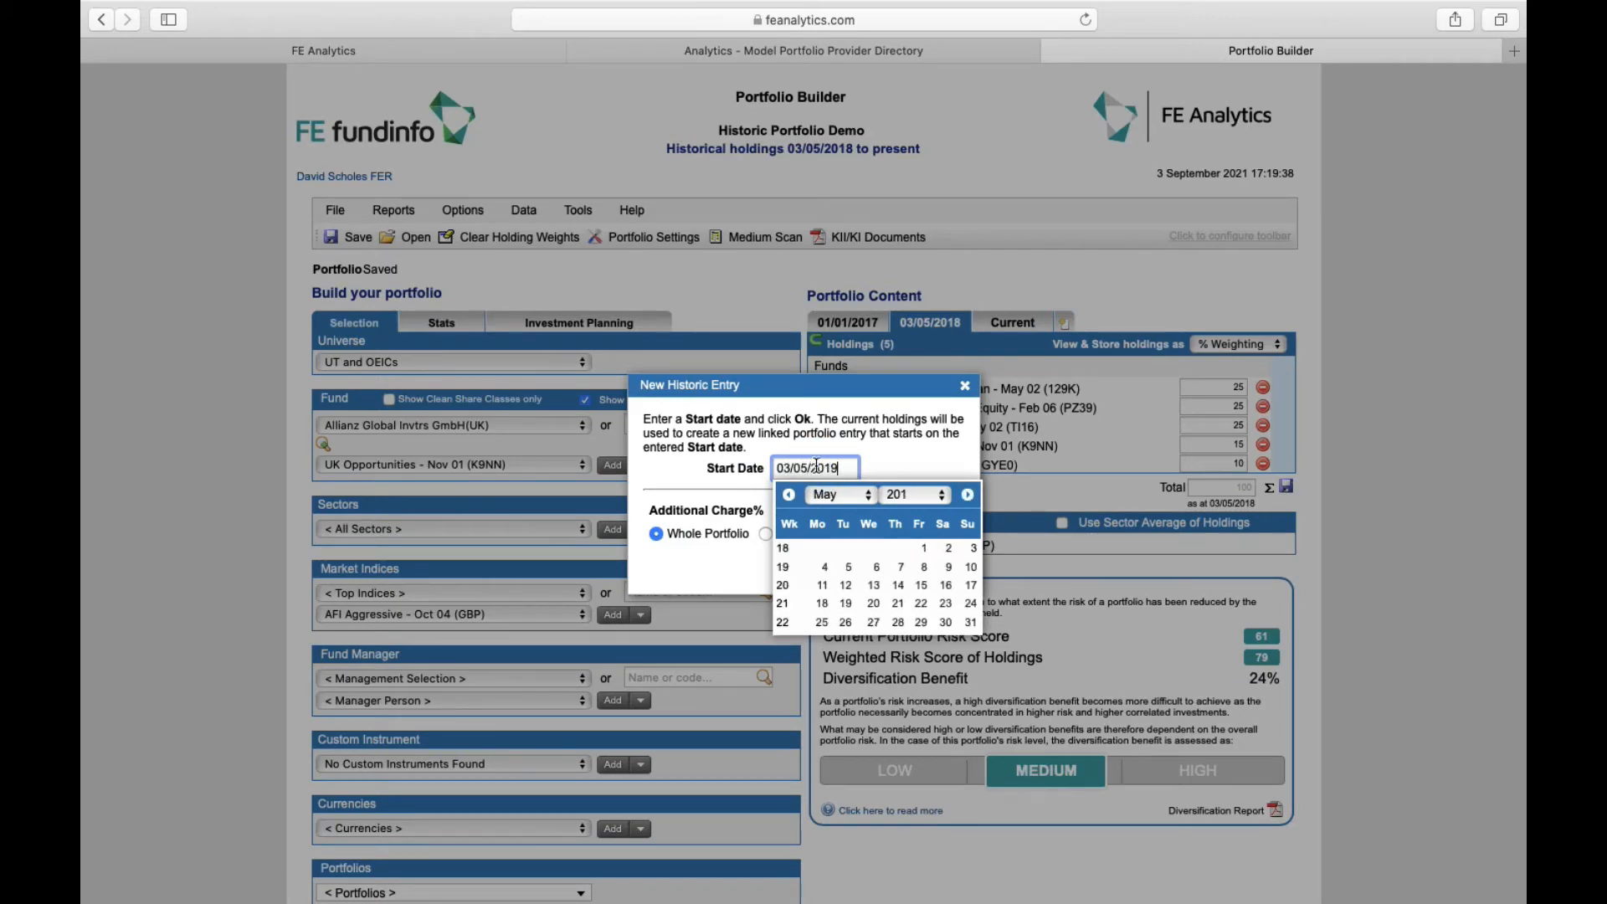
click(904, 459)
click(940, 560)
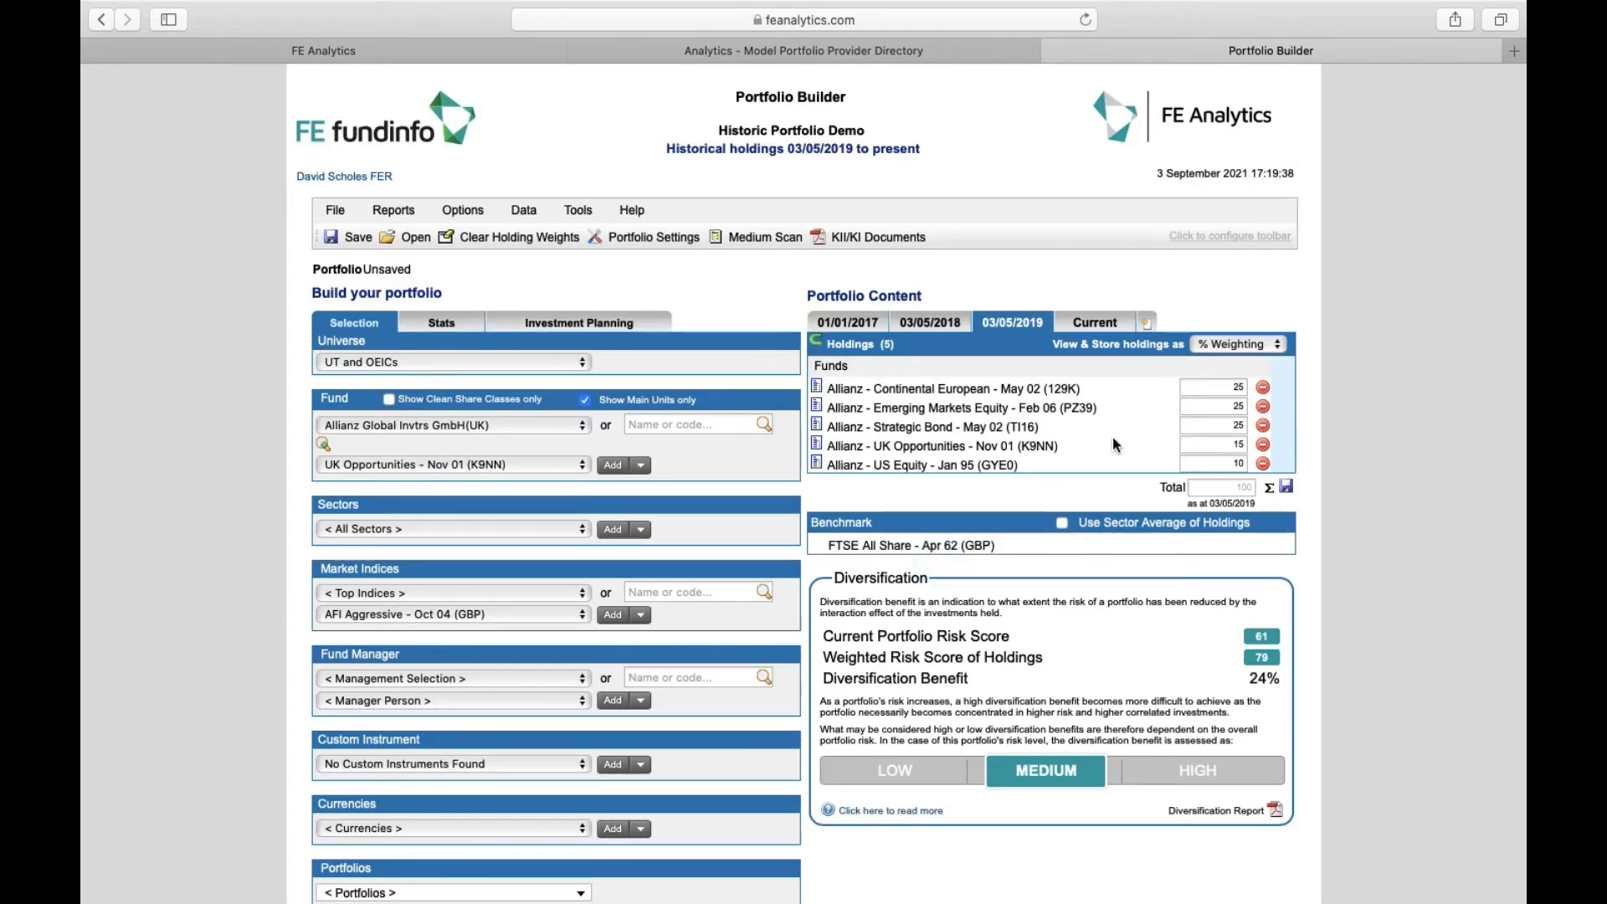
click(1286, 489)
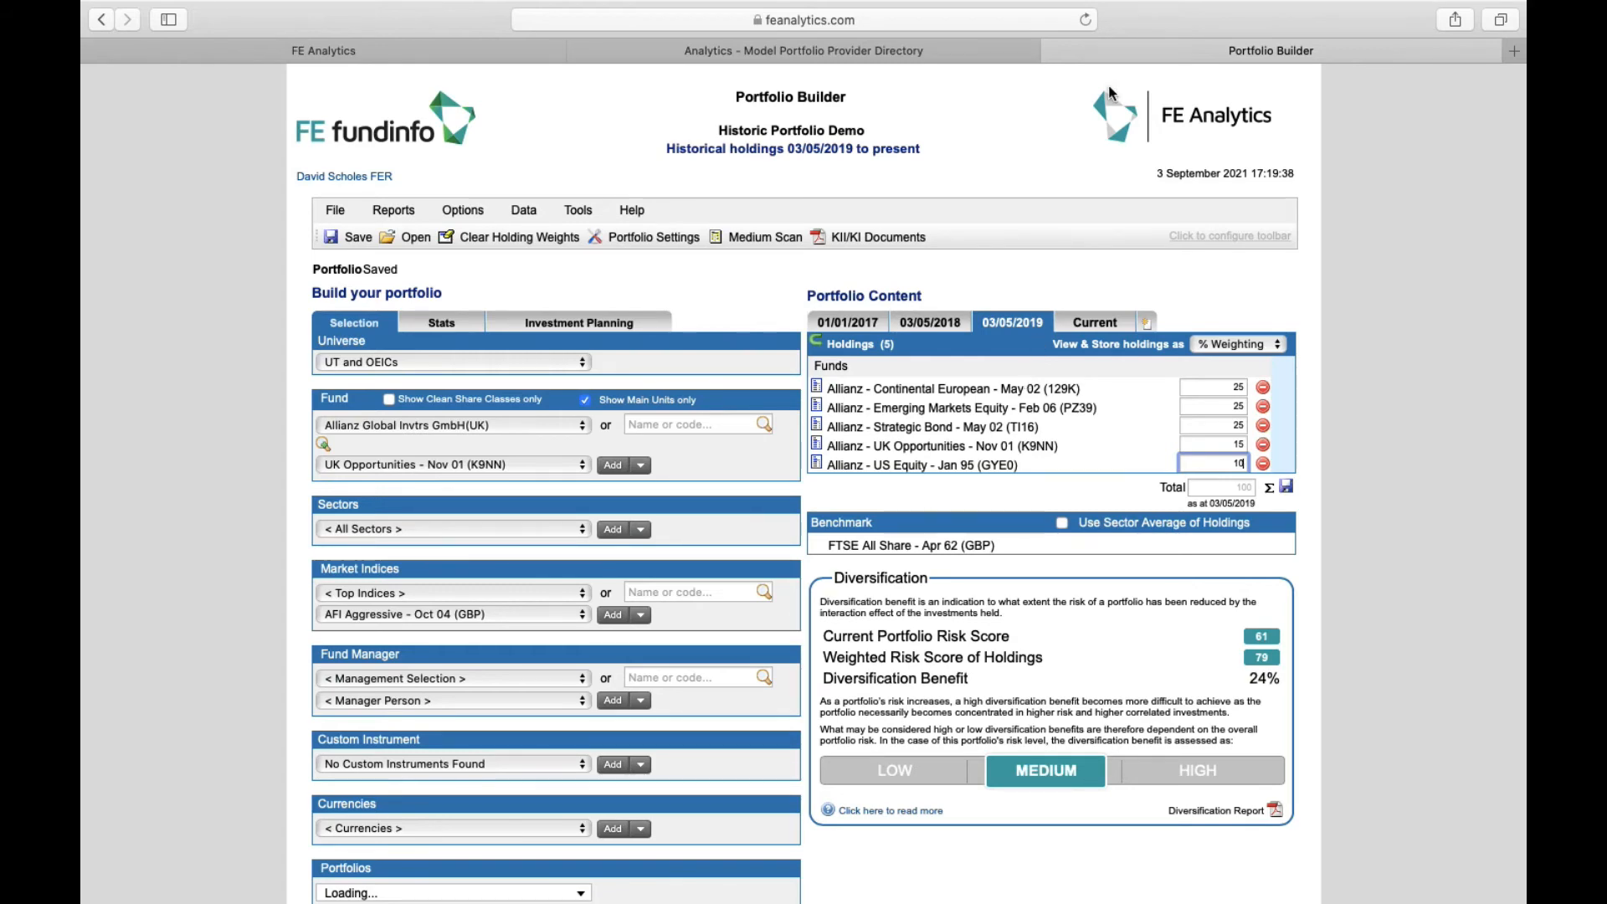
Leave the Portfolio Builder and include the 01/06/2012 version of the FEI Hybrid Standard Life Risk Level 3 Medium Term model in its performance line chart.
click(1053, 50)
click(523, 49)
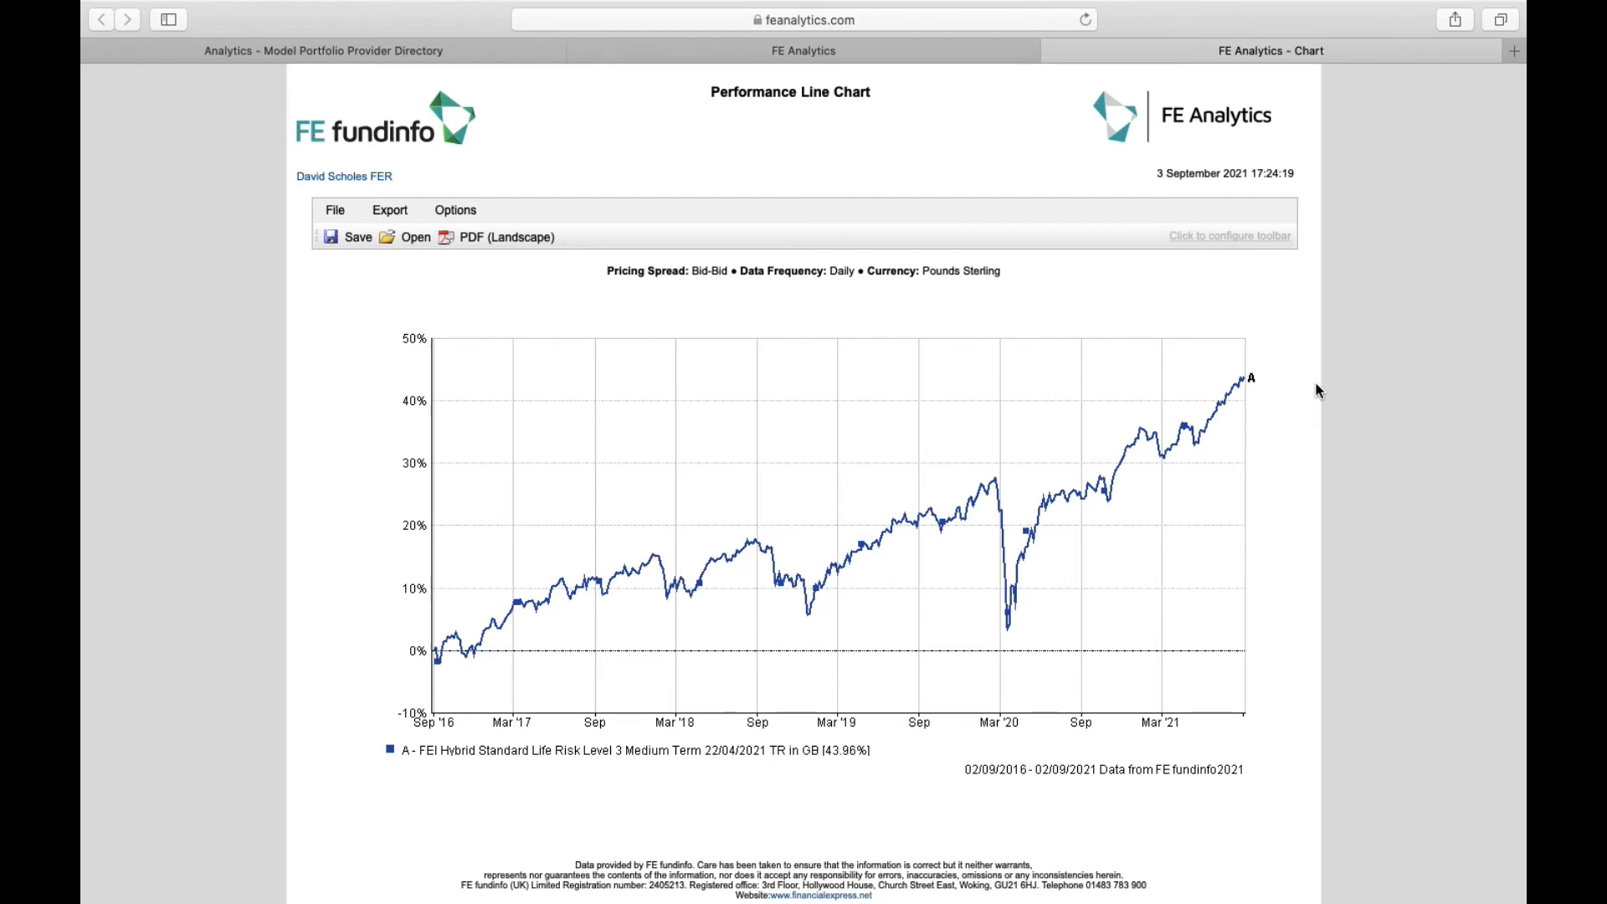
click(459, 219)
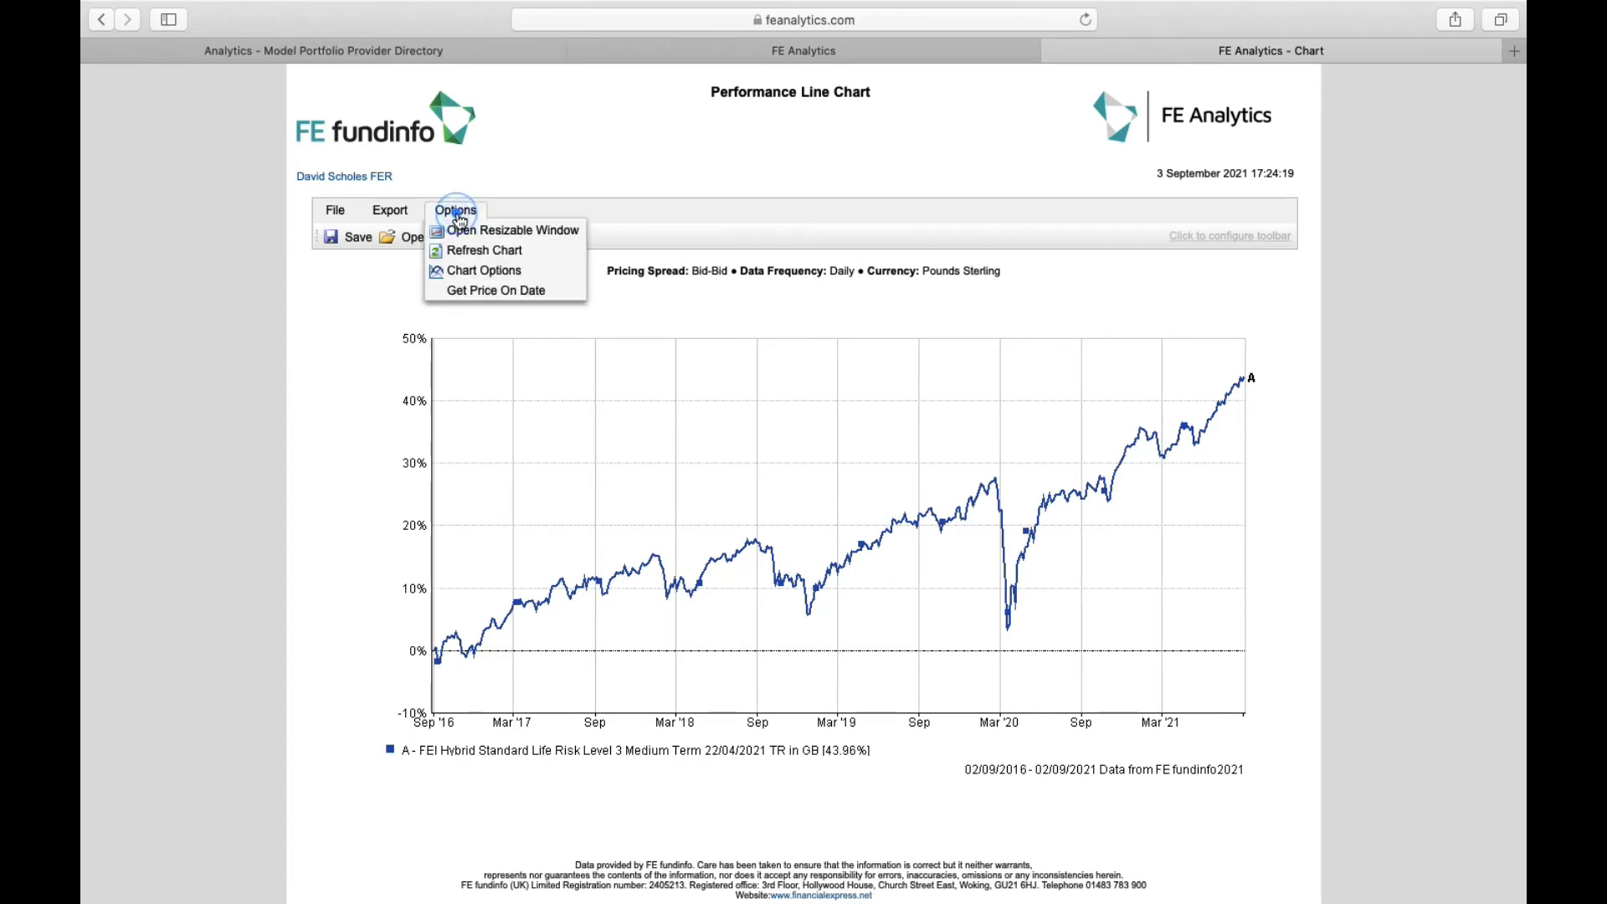
click(483, 275)
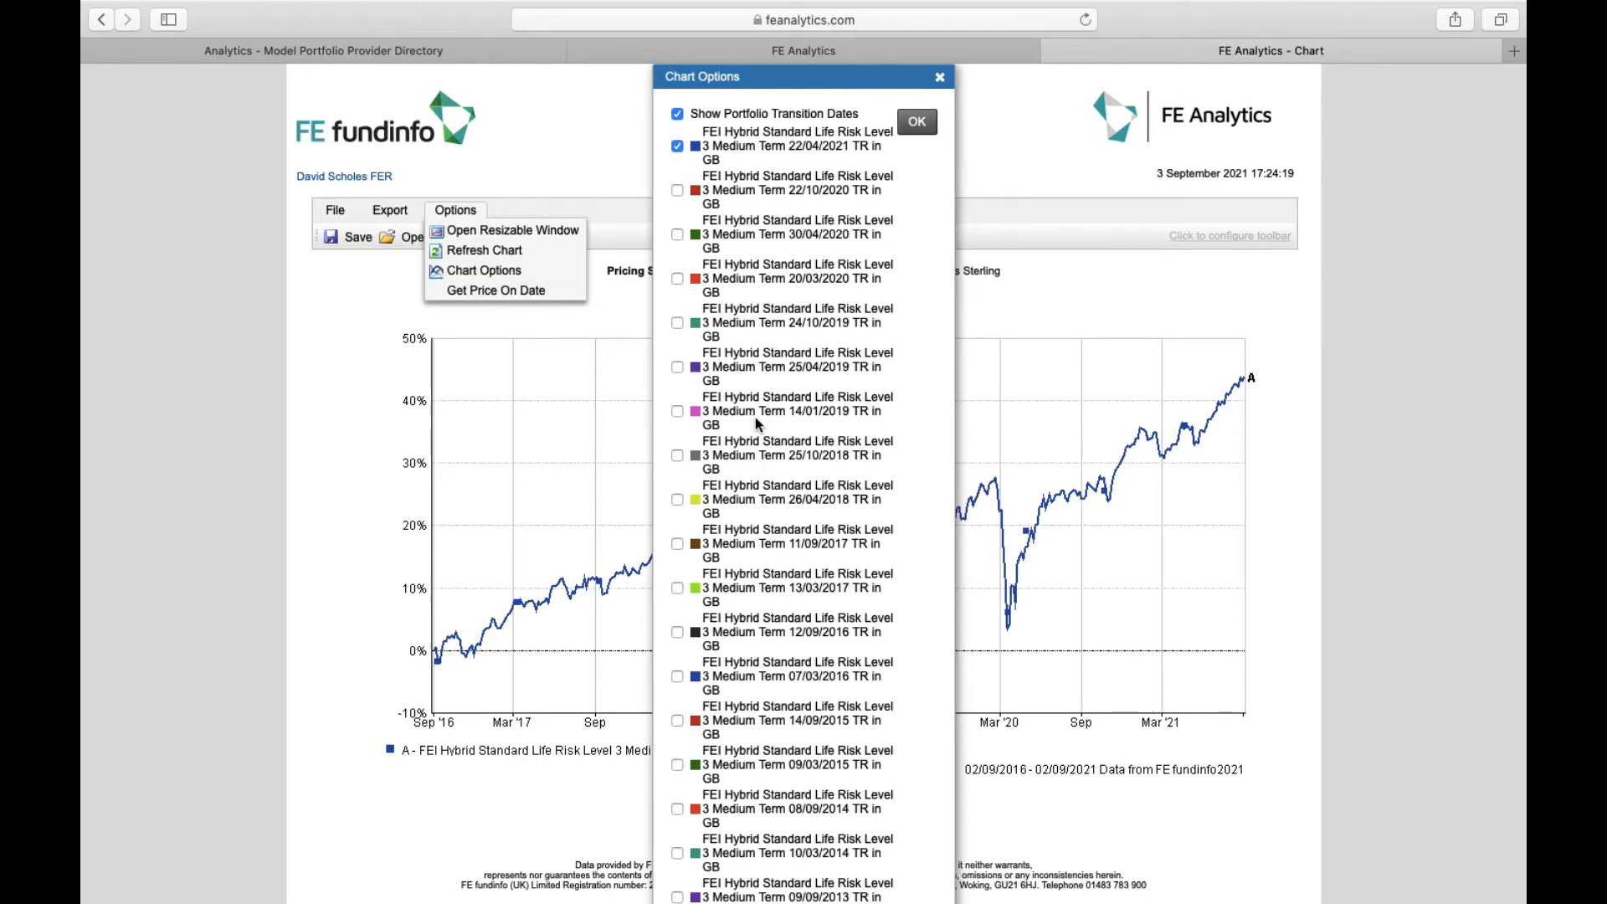
scroll(755, 417, down, 5)
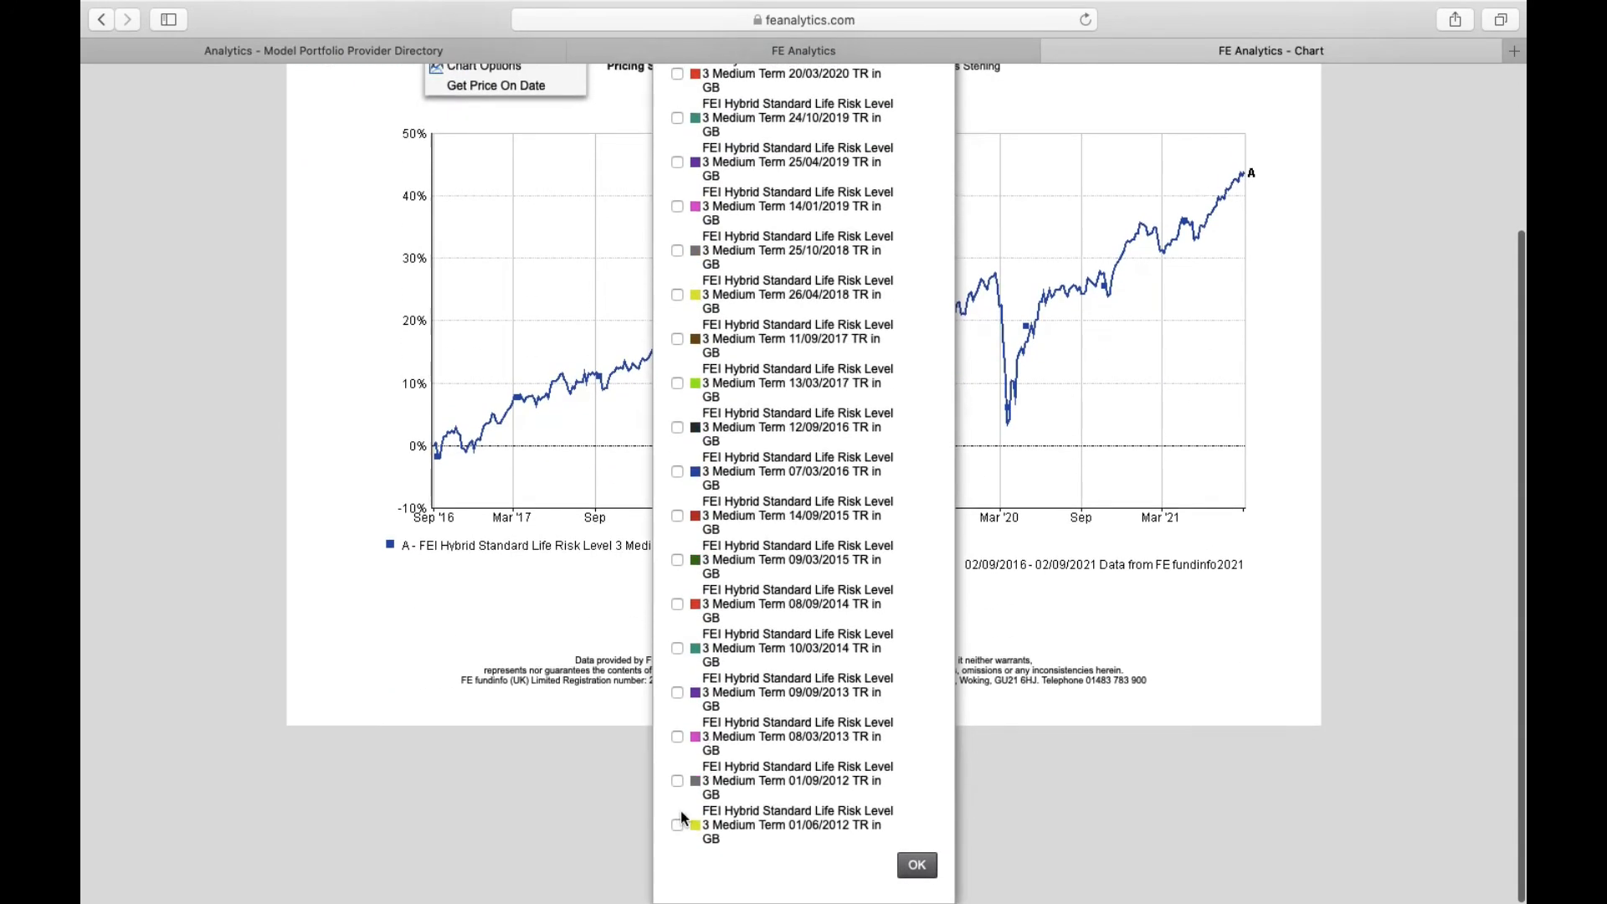
click(678, 824)
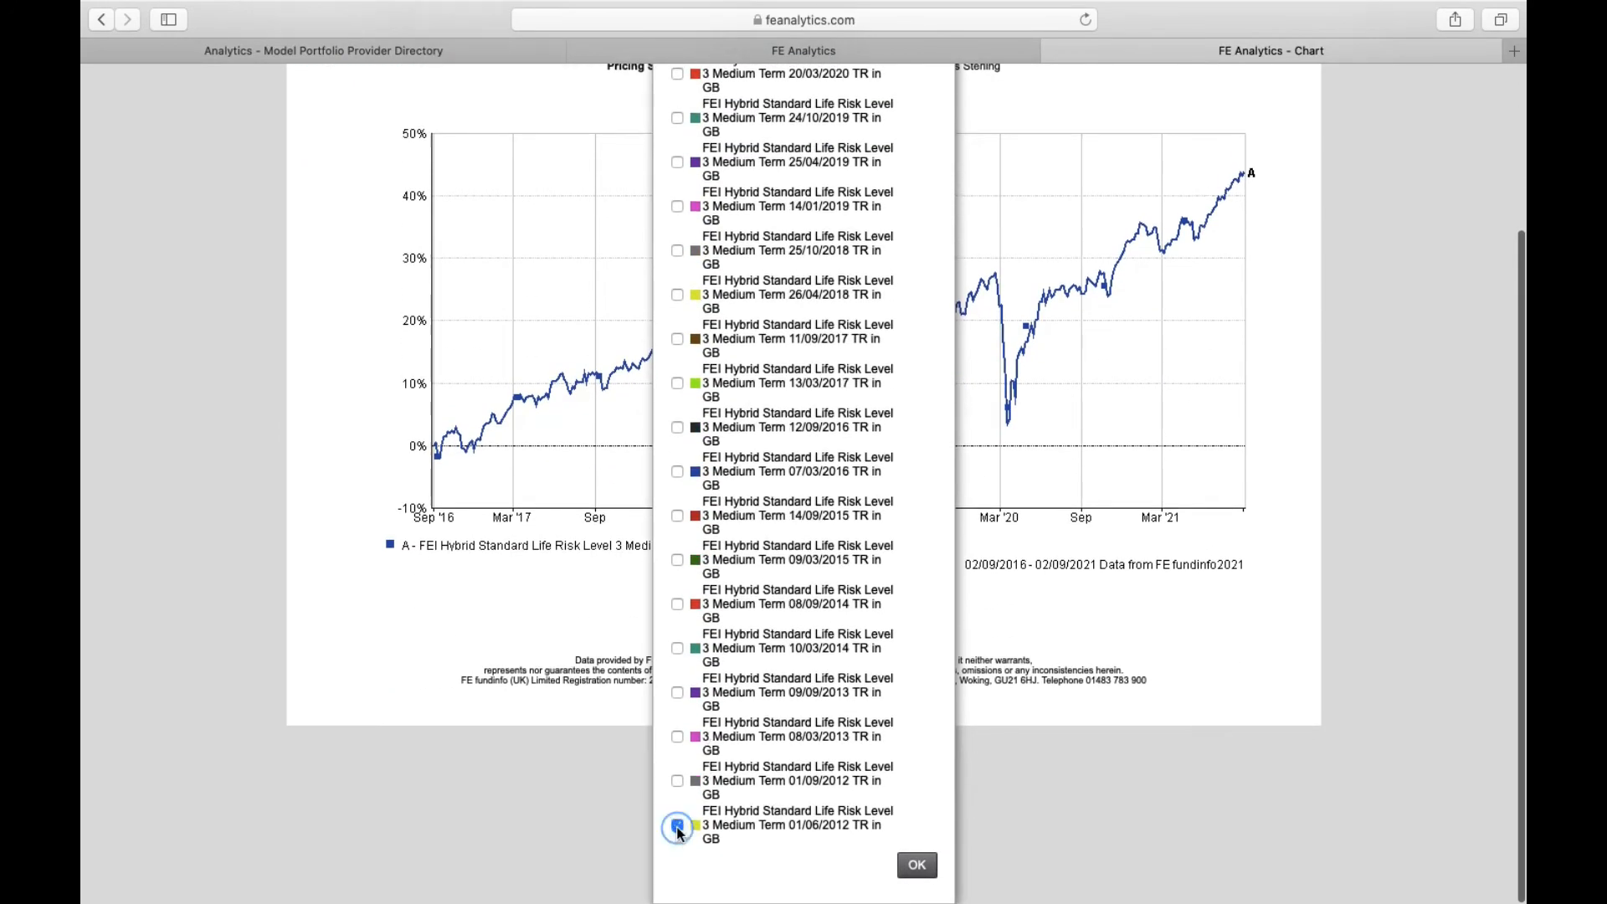
click(917, 865)
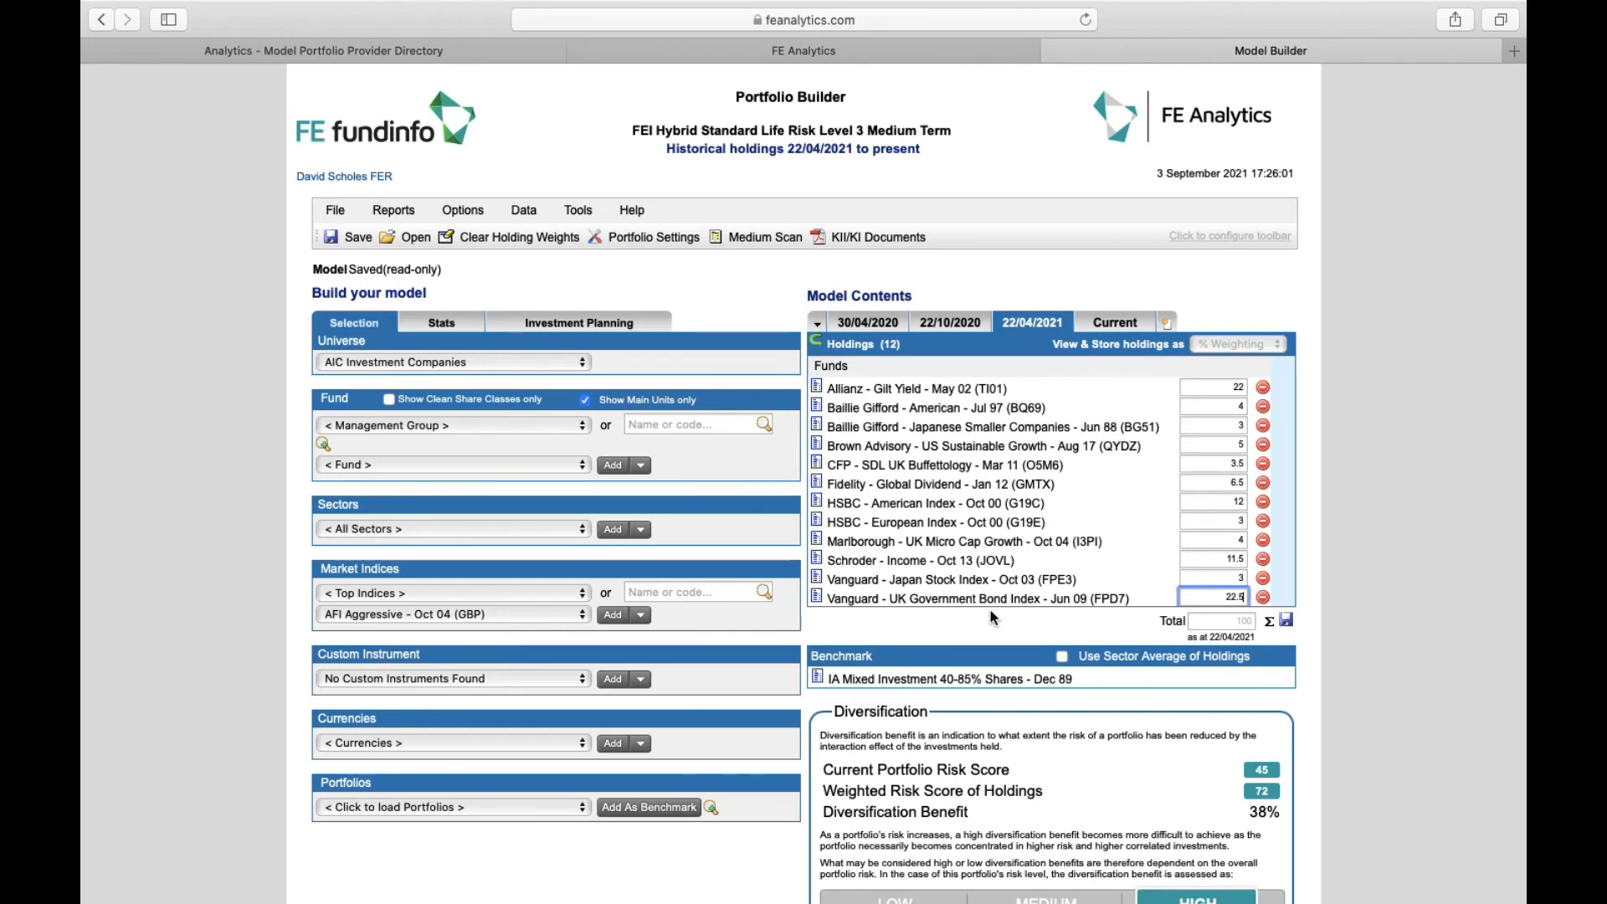
Review the linked historical portfolios and 22/04/2021 holdings of the FEI Hybrid Standard Life Risk Level 3 Medium Term model, and close its builder.
click(818, 339)
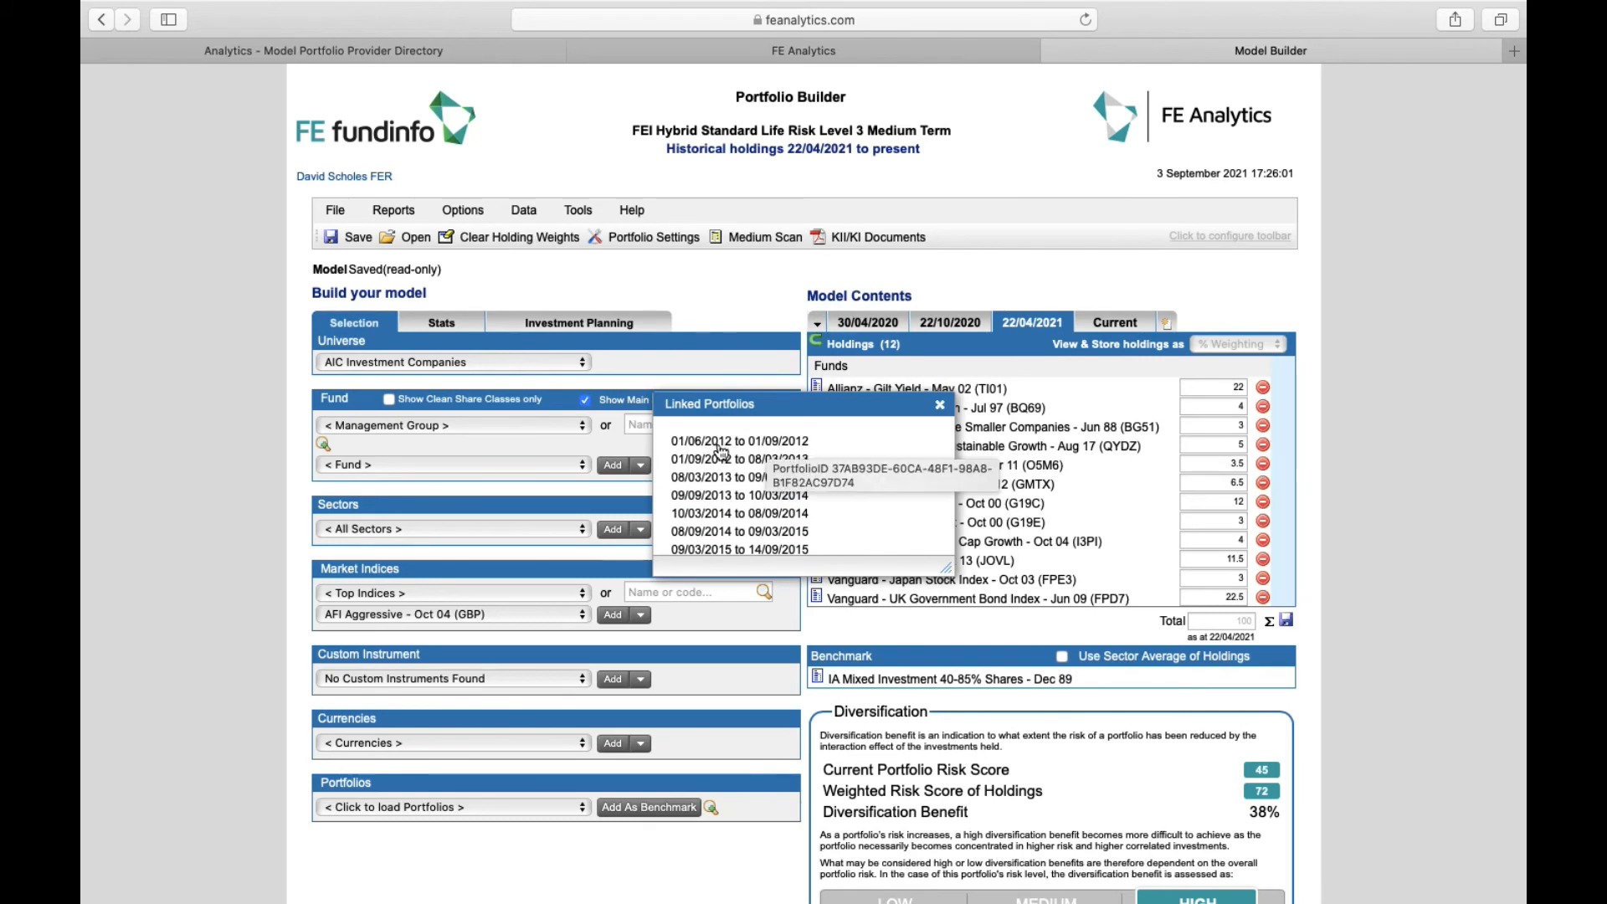
click(941, 406)
drag(1099, 445, 1053, 445)
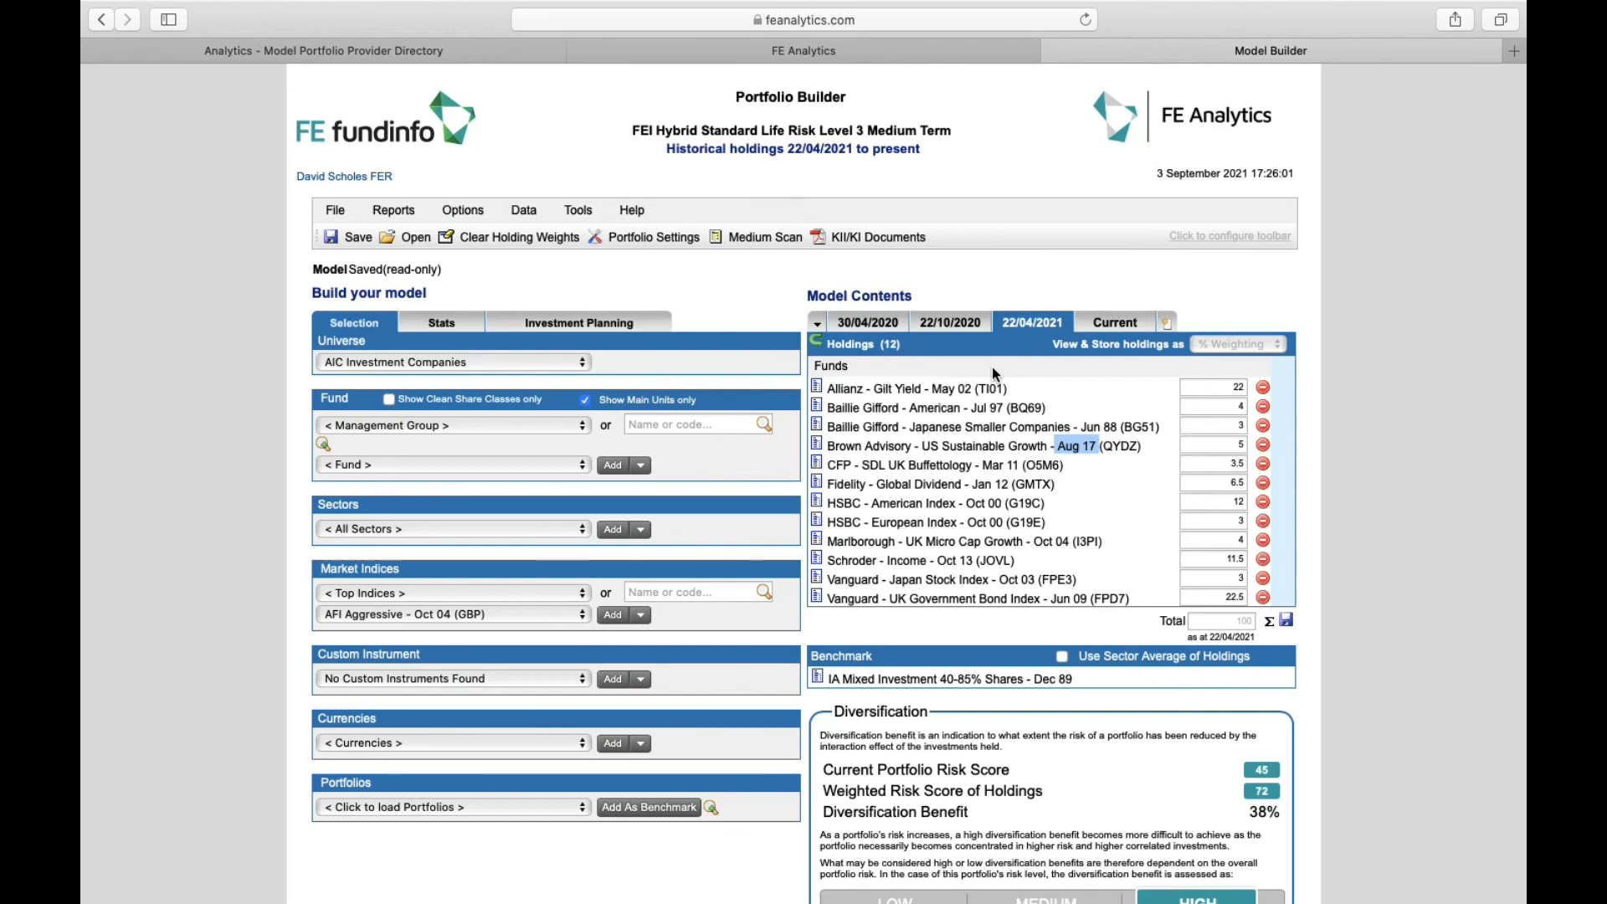
key(super+w)
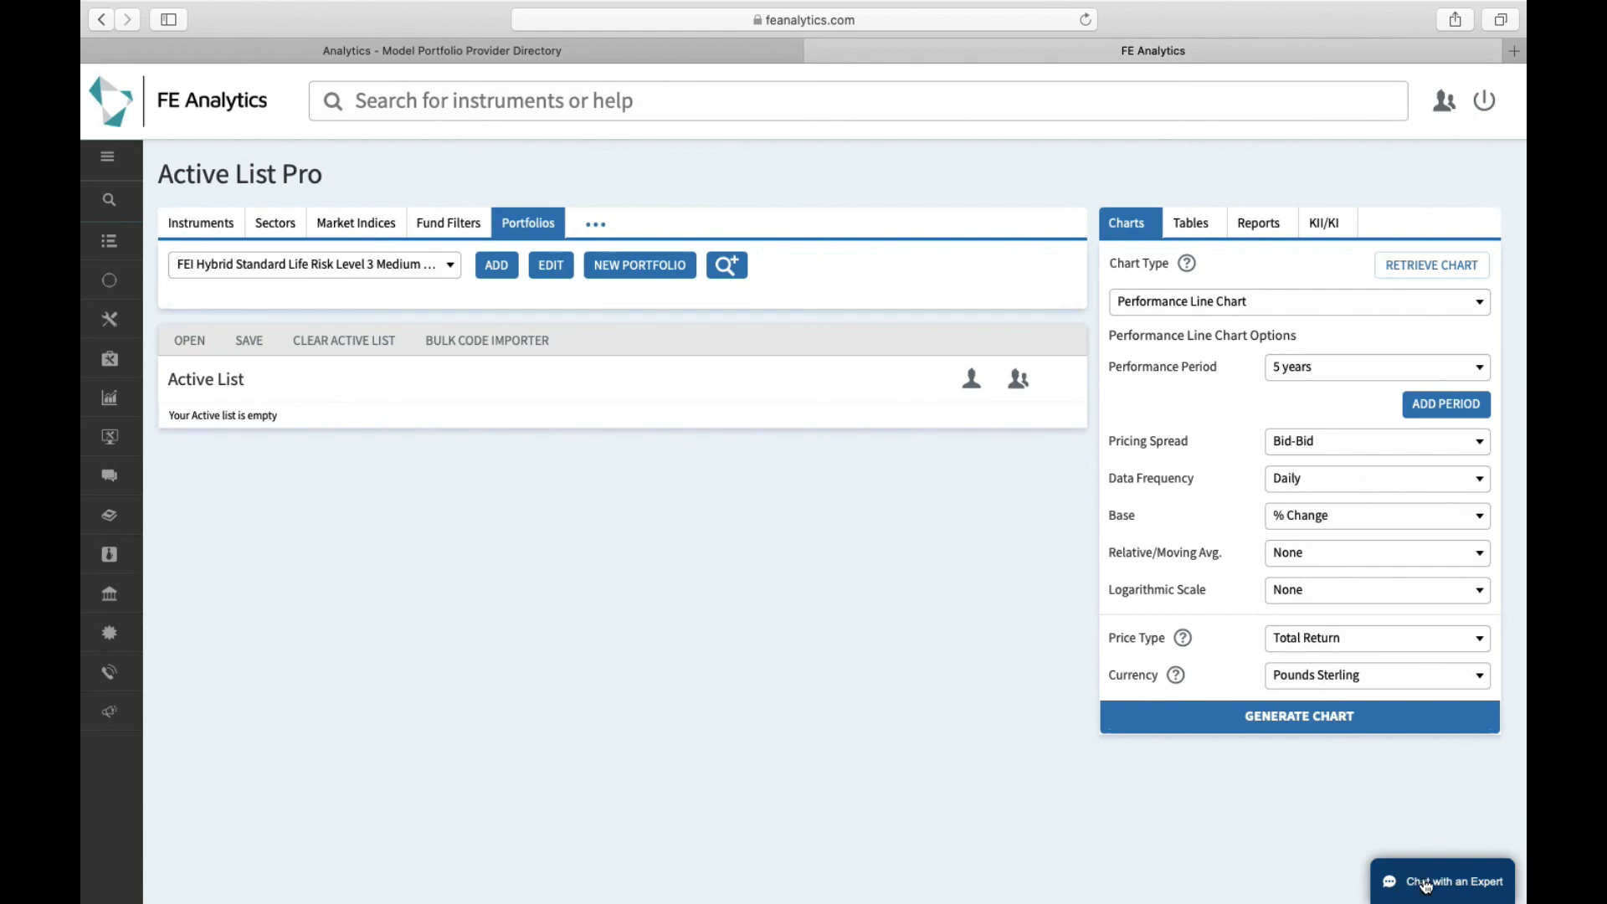
Show the available guides under the Training & Guides resources.
mouse_move(117, 682)
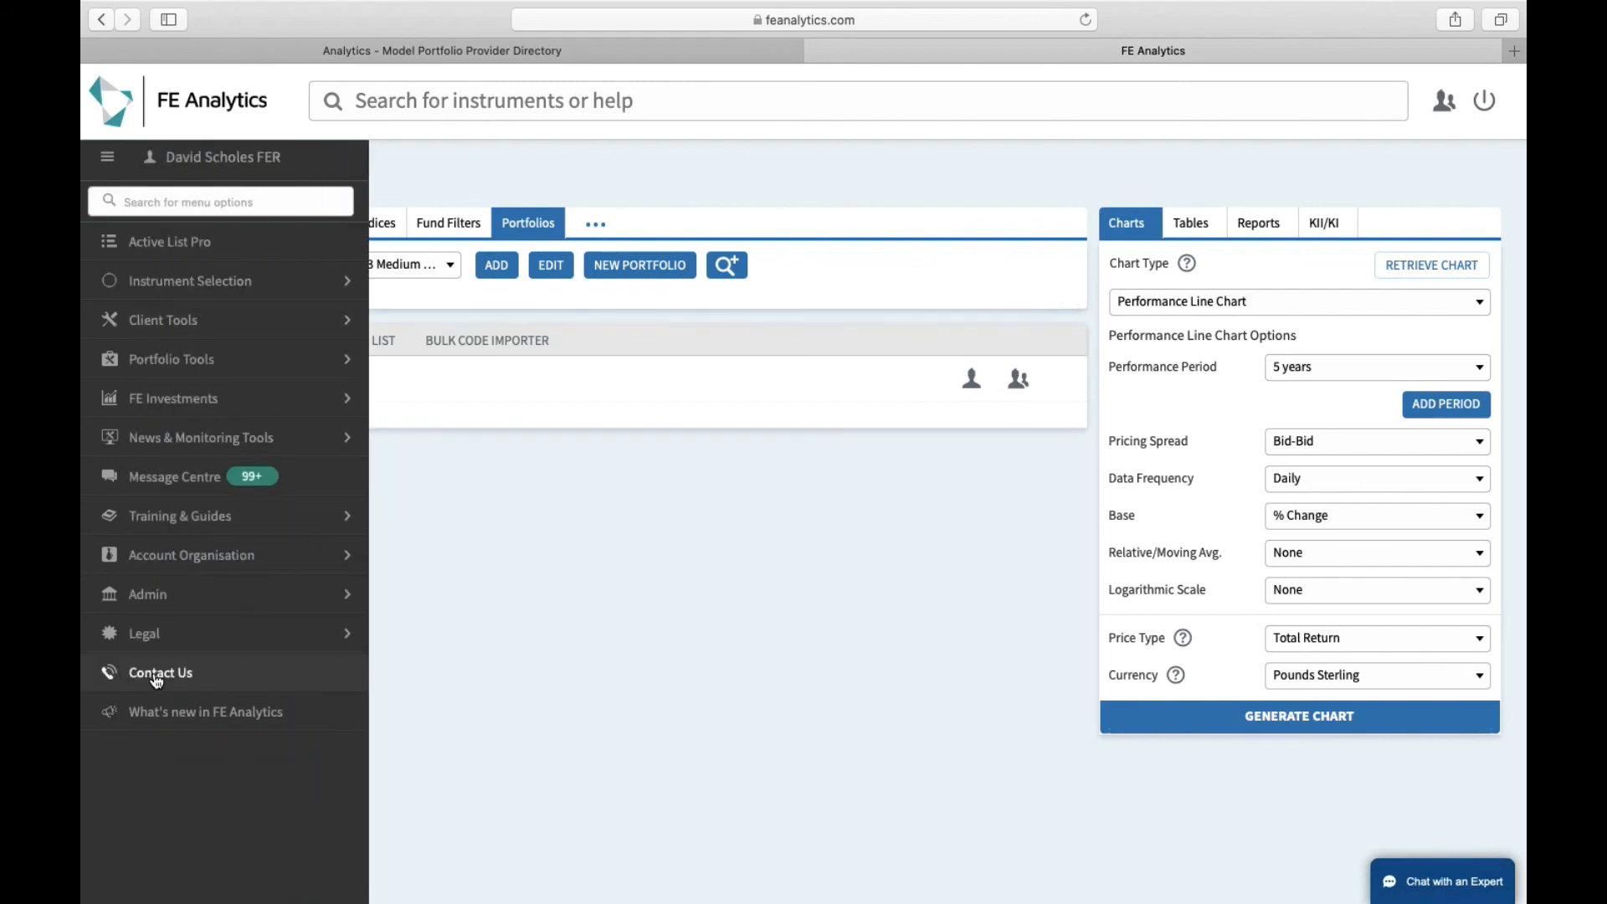
click(194, 523)
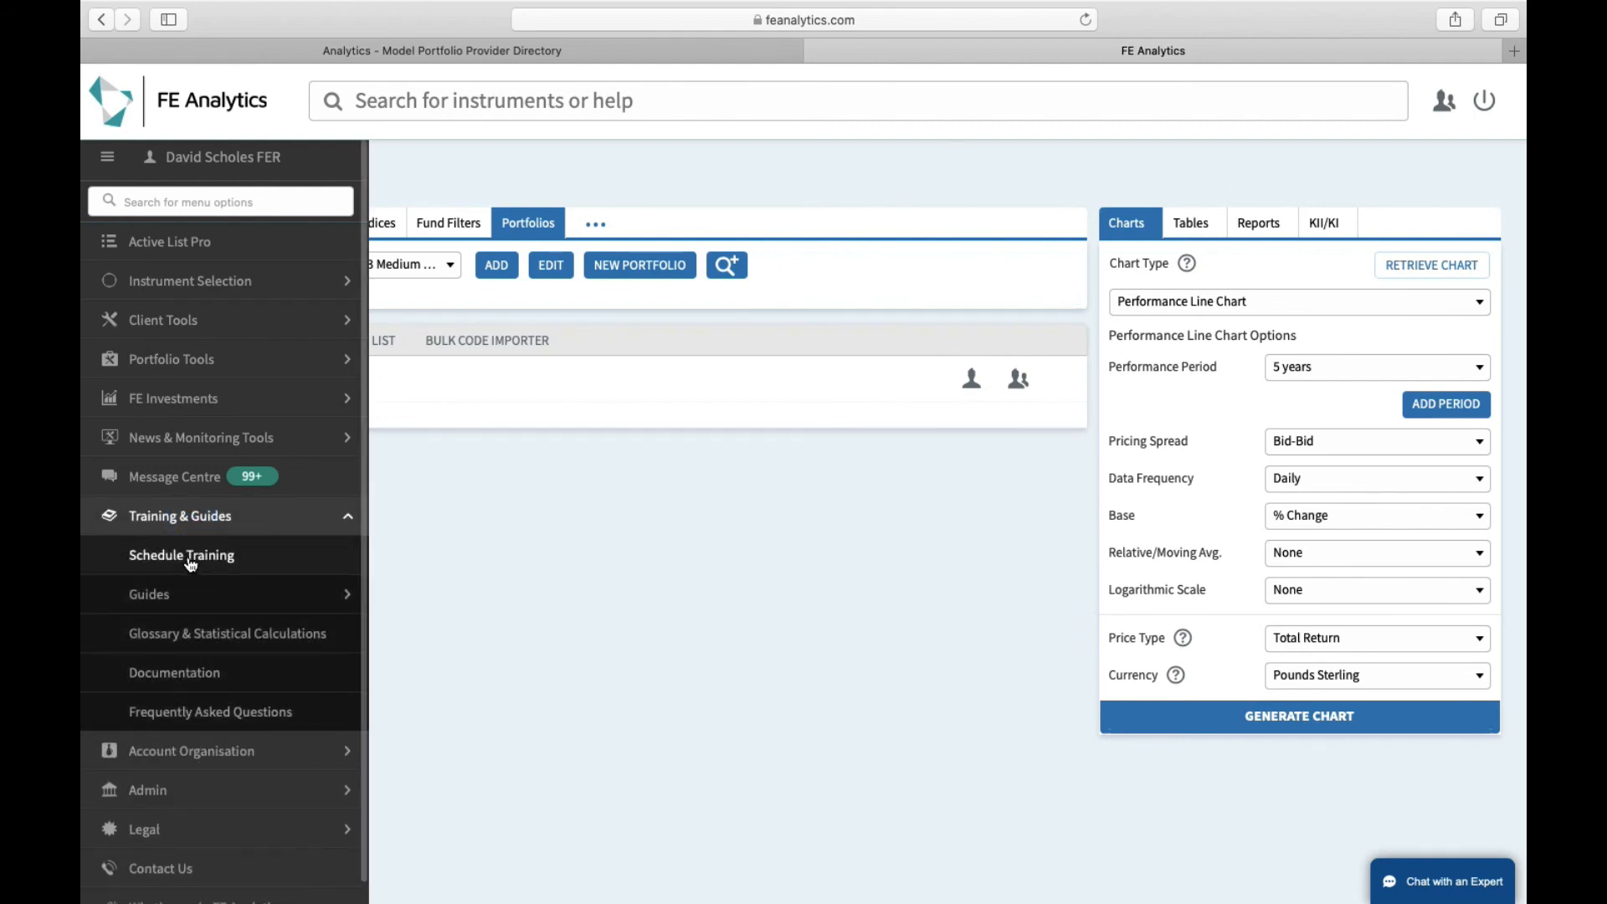
click(198, 603)
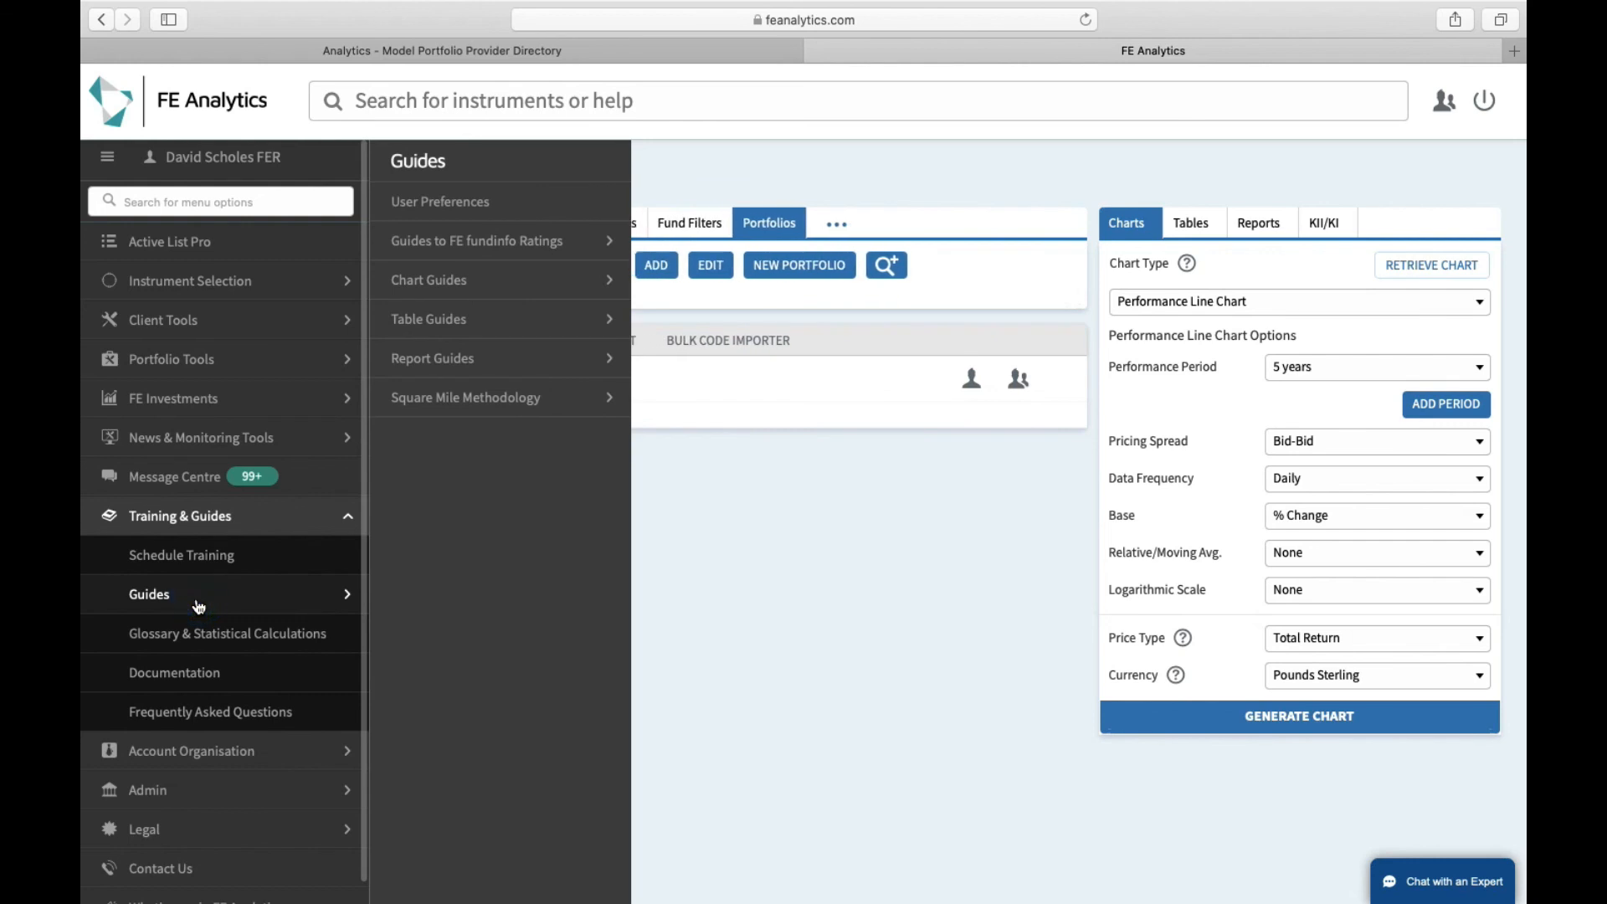